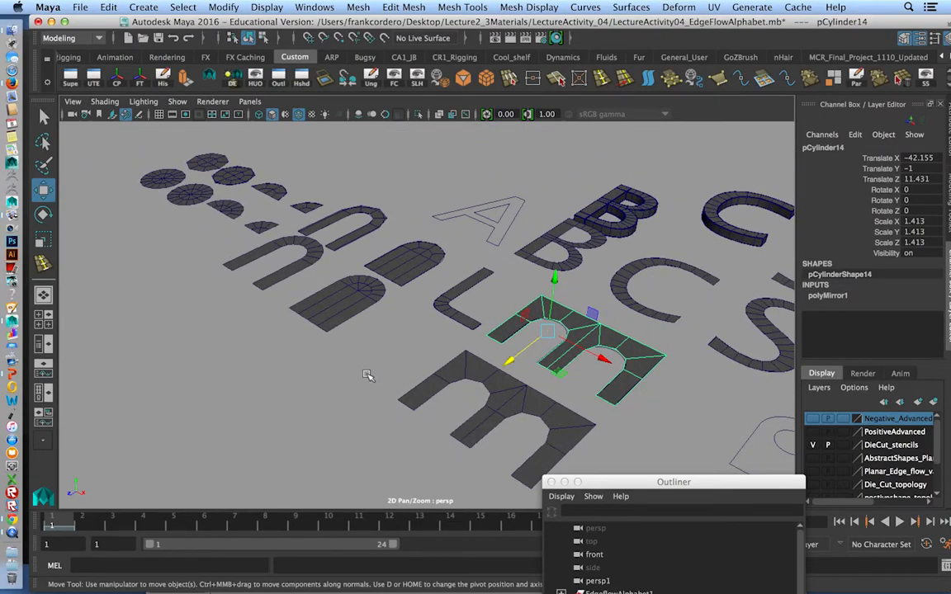
Rotate the front m-shaped mesh 90° about X to stand it upright and raise it to Translate Y 50.674.
click(504, 406)
alt+middle_drag(516, 427, 490, 422)
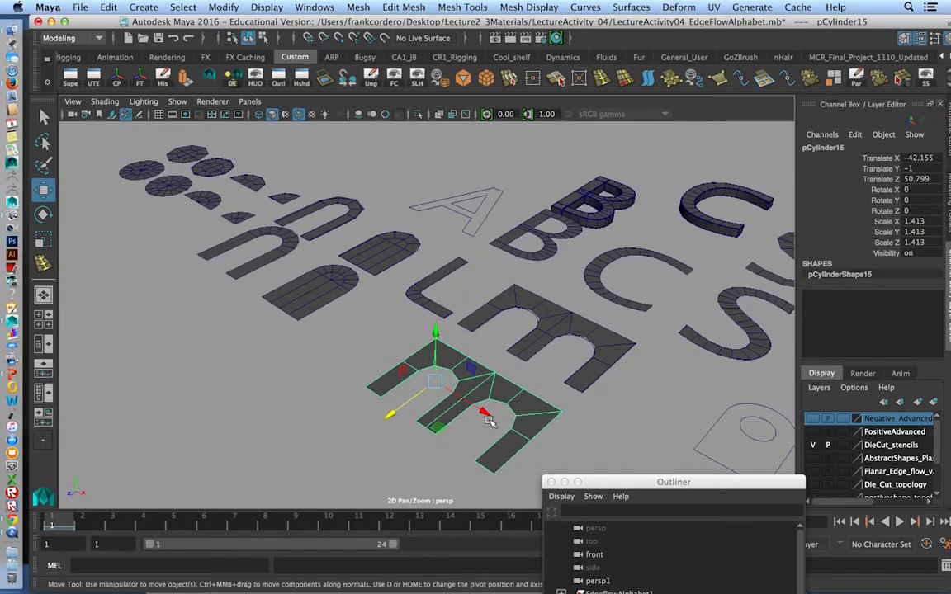
key(e)
drag(398, 395, 389, 413)
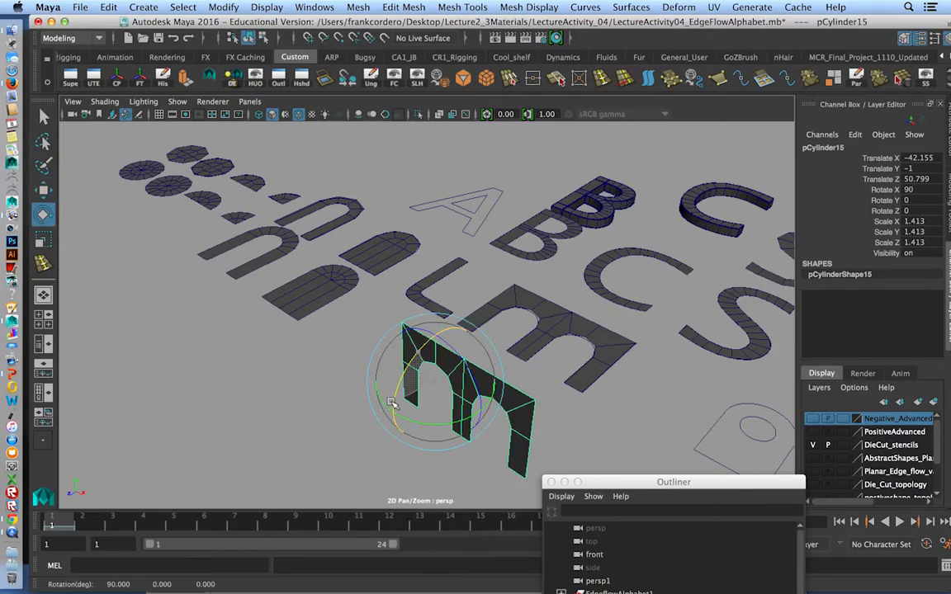
key(w)
drag(436, 332, 413, 162)
Isolate the upright m-shaped mesh in the viewport and frame it.
alt+drag(424, 296, 424, 396)
click(418, 114)
alt+drag(446, 229, 460, 317)
key(f)
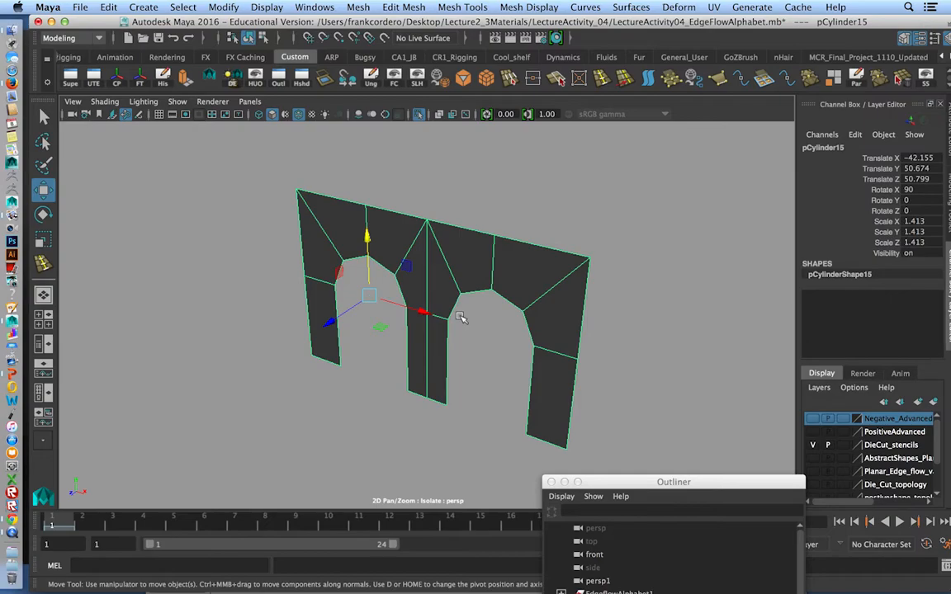
Select all faces of the isolated m-shaped mesh and apply an Extrude to them.
mouse_move(452, 317)
alt+mouse_down()
mouse_move(469, 310)
mouse_move(447, 321)
alt+mouse_up()
alt+right_drag(447, 320, 367, 306)
right_drag(428, 269, 429, 217)
drag(320, 214, 568, 397)
shift+right_drag(494, 294, 499, 322)
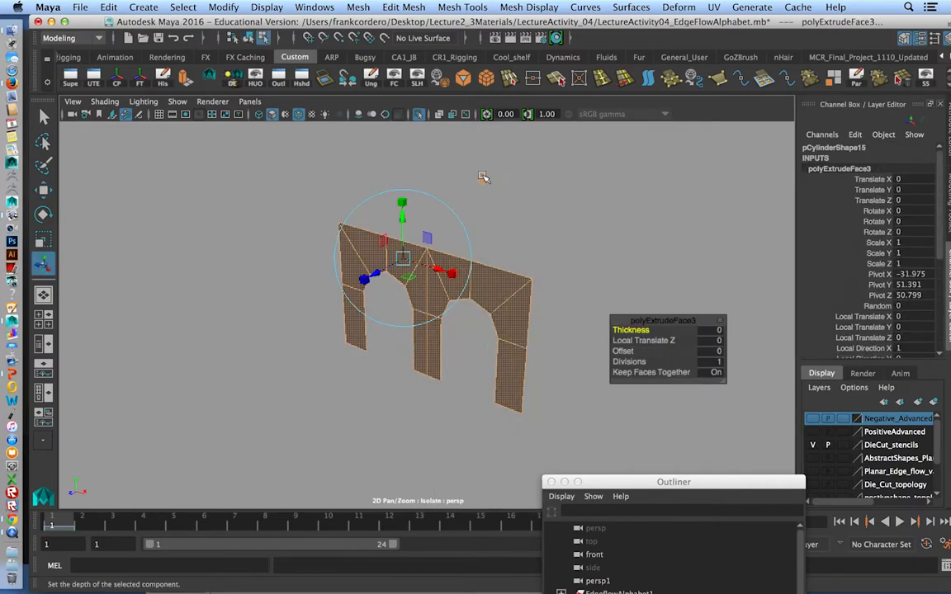
mouse_move(410, 330)
mouse_down()
mouse_move(452, 312)
mouse_move(422, 325)
mouse_up()
right_drag(442, 200, 443, 238)
drag(286, 191, 572, 419)
right_click(437, 295)
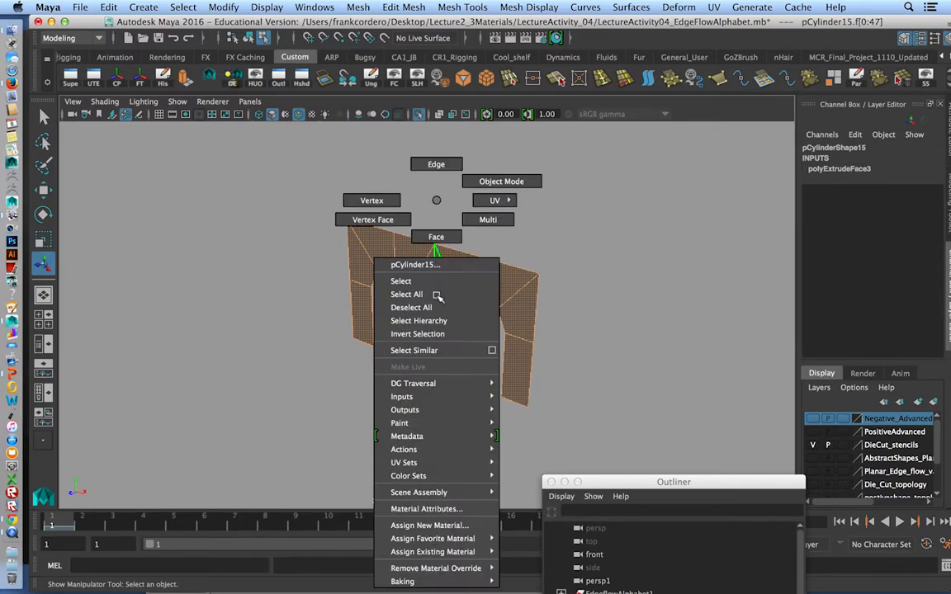
right_drag(436, 205, 439, 217)
key(z)
key(z)
key(z)
key(z)
key(z)
key(z)
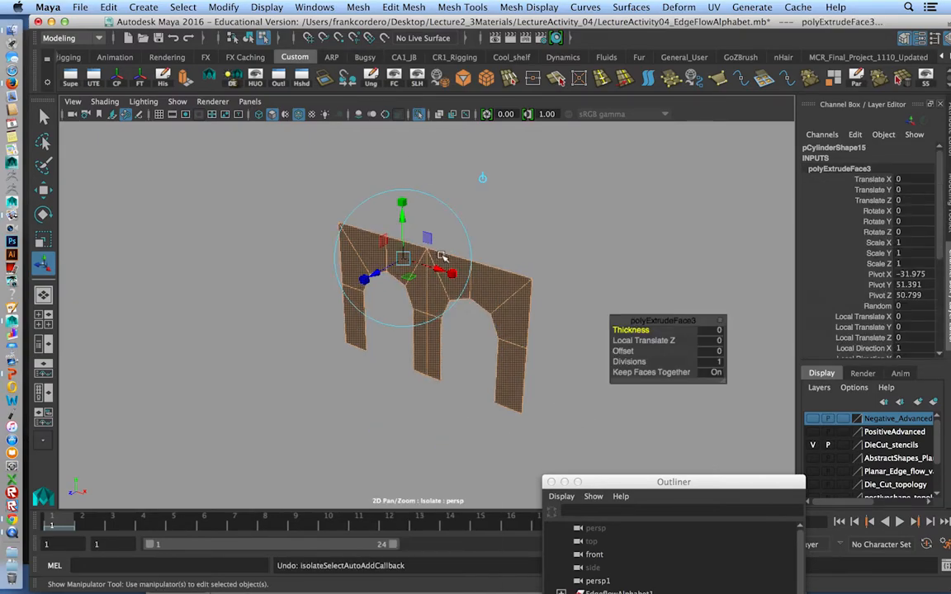
Pull the extruded faces away along their normal to turn the flat m shape into a deep double-arch block.
drag(330, 236, 550, 411)
shift+right_drag(409, 270, 410, 306)
drag(378, 272, 541, 225)
click(421, 116)
mouse_move(492, 293)
alt+mouse_down()
mouse_move(318, 289)
mouse_move(505, 307)
alt+mouse_up()
Reverse the double-arch block's normals in object mode and isolate the block in the viewport.
right_drag(448, 202, 499, 169)
click(414, 265)
mouse_move(413, 265)
alt+mouse_down()
mouse_move(450, 264)
mouse_move(425, 258)
alt+mouse_up()
click(529, 7)
click(525, 65)
right_drag(424, 206, 548, 262)
click(419, 114)
Select the top centre vertex on the block's front face and examine the edges converging there between the two arches.
alt+drag(371, 346, 450, 324)
alt+right_drag(450, 325, 434, 382)
alt+drag(435, 382, 377, 350)
alt+right_drag(377, 350, 446, 409)
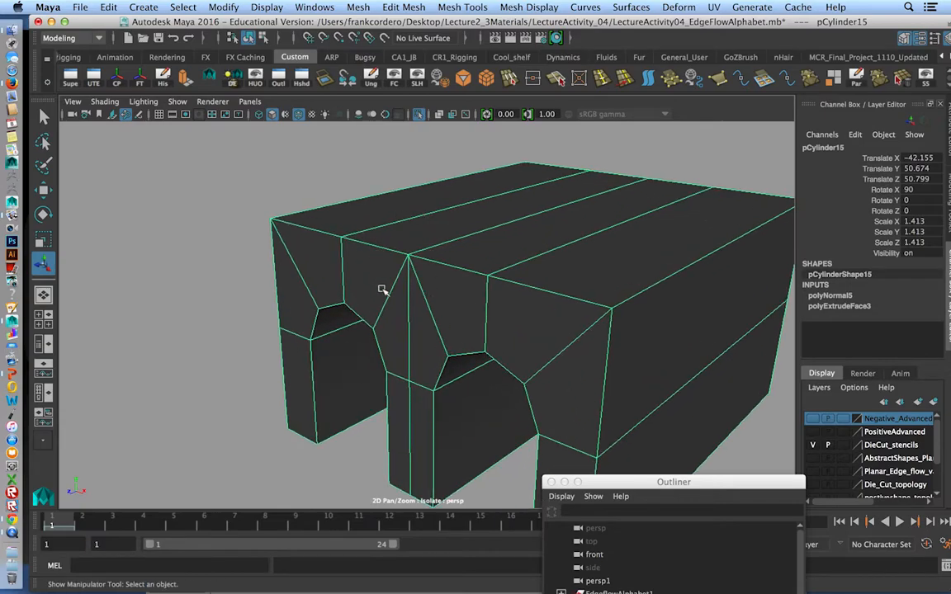
right_drag(414, 200, 362, 189)
alt+drag(372, 254, 384, 319)
alt+middle_drag(383, 318, 380, 324)
alt+right_drag(380, 324, 436, 389)
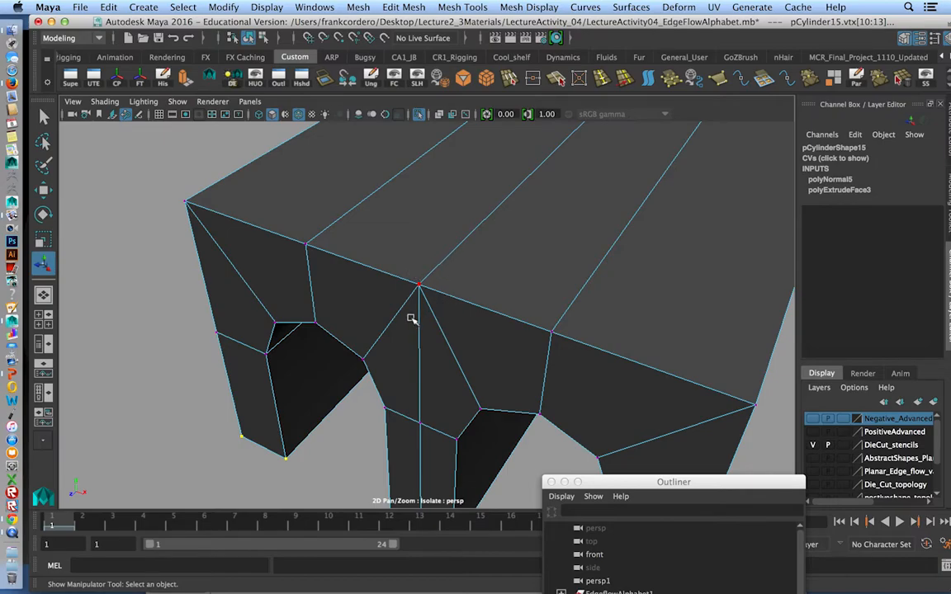
click(415, 282)
key(w)
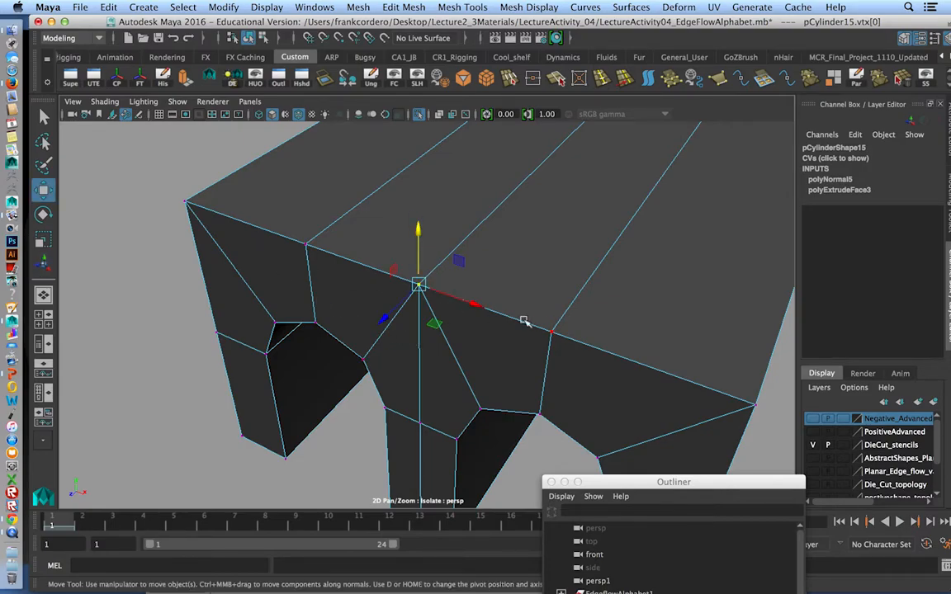
alt+drag(534, 342, 511, 326)
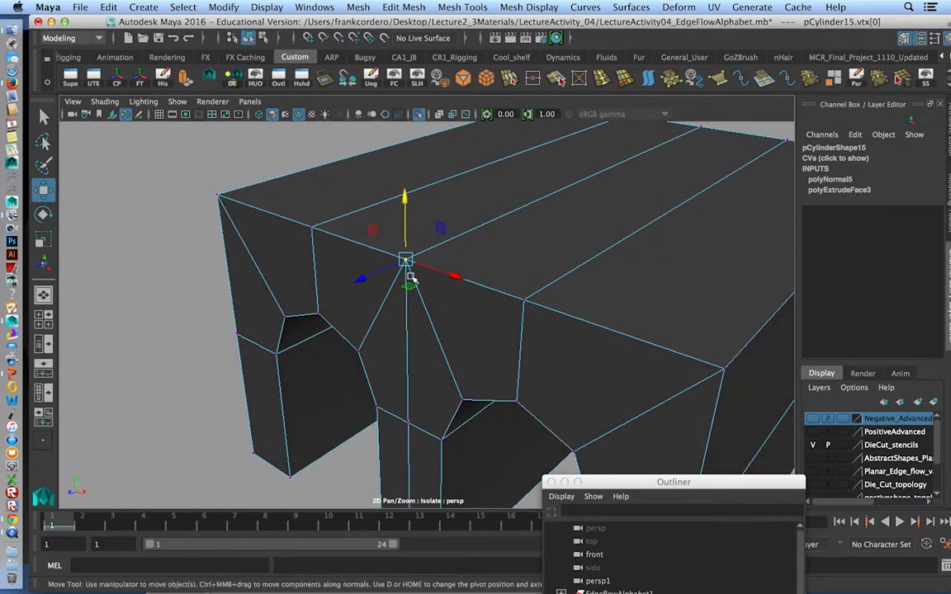
scroll(478, 309, down, 3)
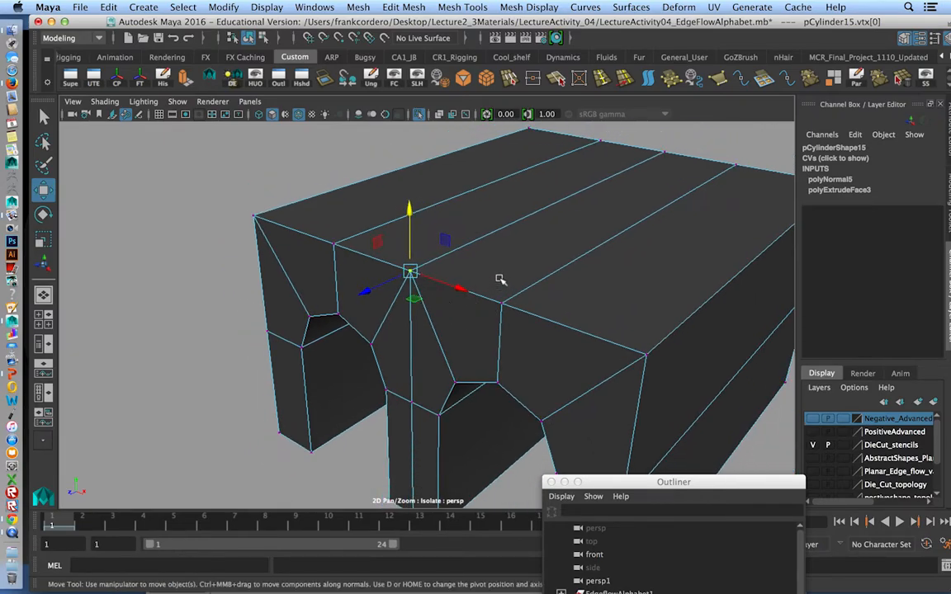
alt+drag(503, 279, 457, 235)
right_drag(457, 236, 516, 170)
Insert edge loops close to the outer outline and centre seam of both arches, plus one at the left leg's base.
alt+drag(484, 297, 428, 287)
shift+right_drag(395, 297, 387, 285)
mouse_move(404, 302)
mouse_down()
mouse_move(387, 301)
mouse_move(412, 299)
mouse_up()
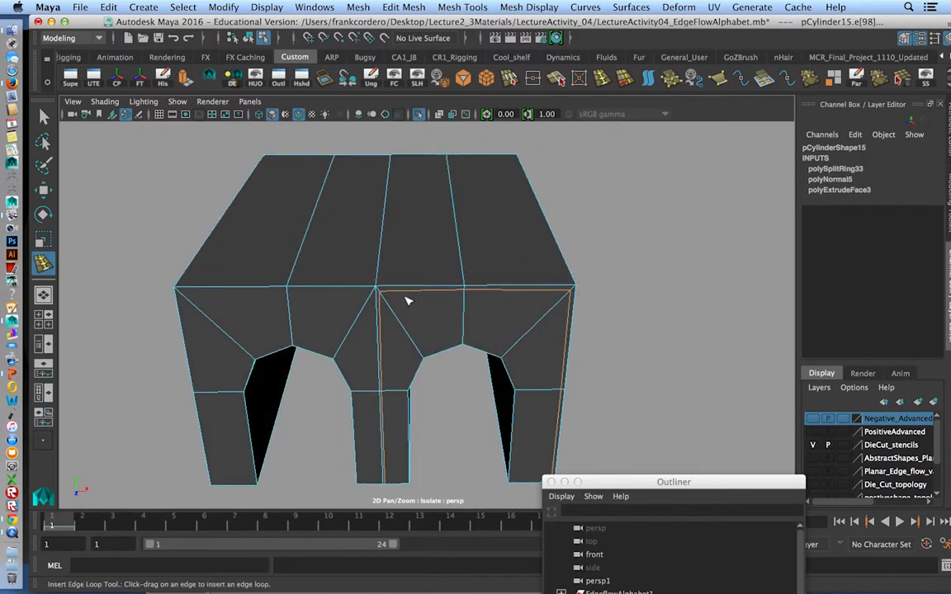
drag(287, 298, 325, 446)
alt+drag(324, 446, 465, 232)
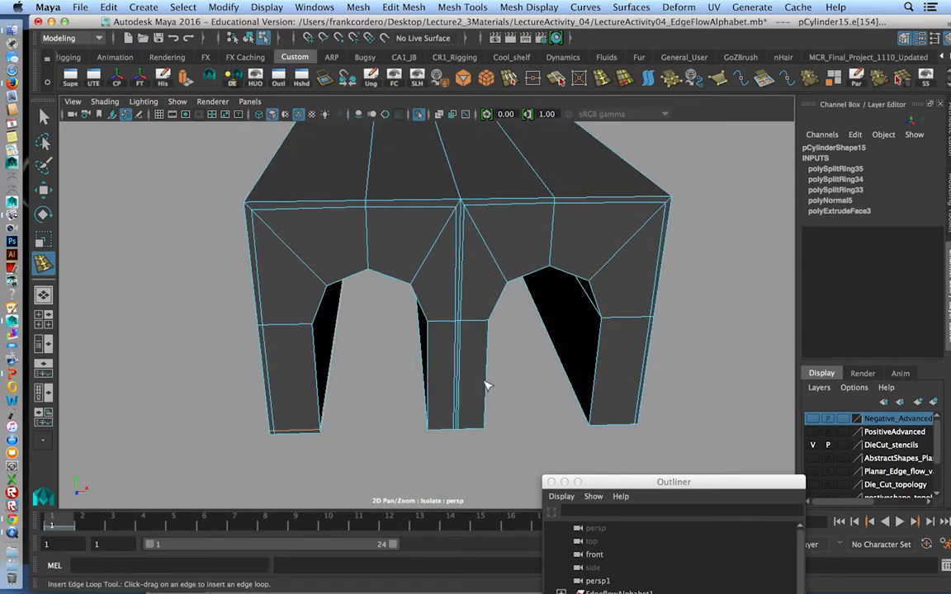
Insert more support edge loops around the arches and legs, and check the mesh in smooth preview before returning to unsmoothed display.
drag(330, 293, 333, 266)
drag(501, 282, 509, 278)
alt+drag(510, 277, 475, 345)
drag(599, 441, 599, 447)
alt+drag(597, 321, 571, 367)
alt+drag(563, 254, 583, 304)
click(567, 268)
key(3)
key(1)
Insert the remaining support edge loops along the block's long edges, arch rims and centre leg base, and leave the edge loop tool.
alt+drag(556, 230, 632, 229)
click(633, 274)
alt+drag(632, 276, 350, 245)
click(354, 241)
alt+drag(626, 265, 405, 256)
drag(545, 319, 550, 321)
alt+drag(550, 236, 450, 311)
drag(398, 359, 397, 362)
alt+drag(395, 362, 575, 356)
alt+right_drag(576, 356, 462, 363)
alt+drag(462, 363, 433, 393)
click(42, 118)
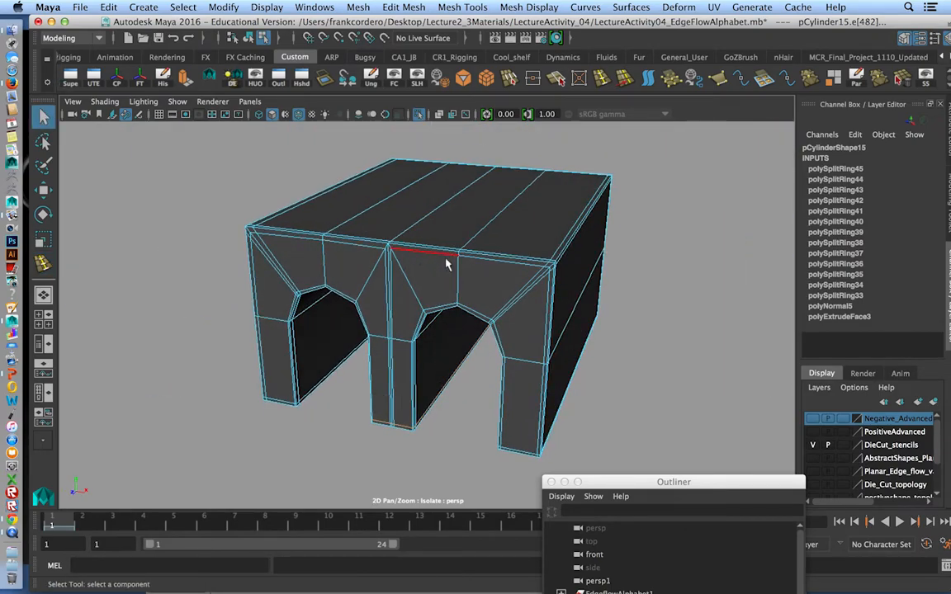
Return the block to object mode and preview it smoothed to inspect the top edge above the centre leg.
right_drag(448, 264, 499, 262)
alt+drag(500, 265, 515, 330)
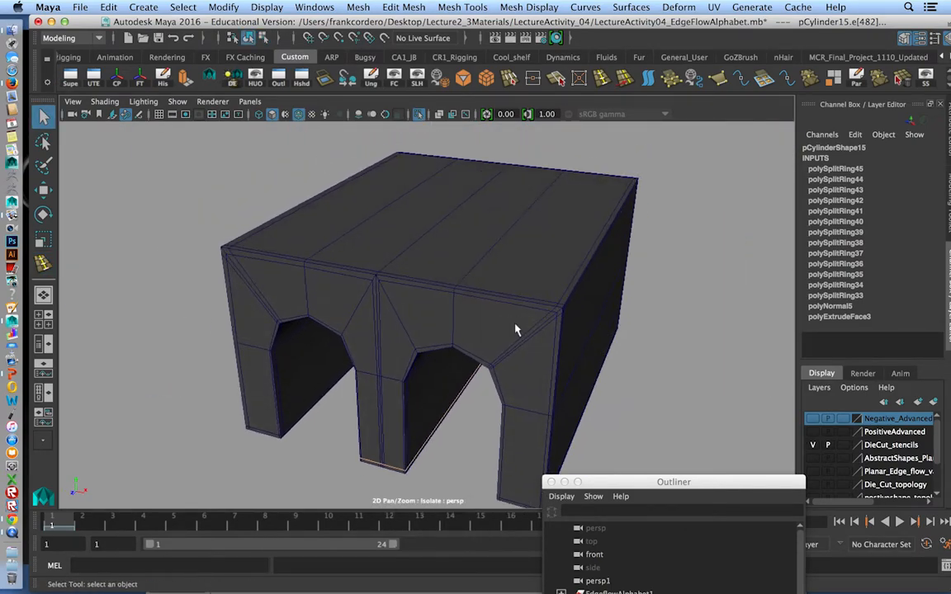
key(3)
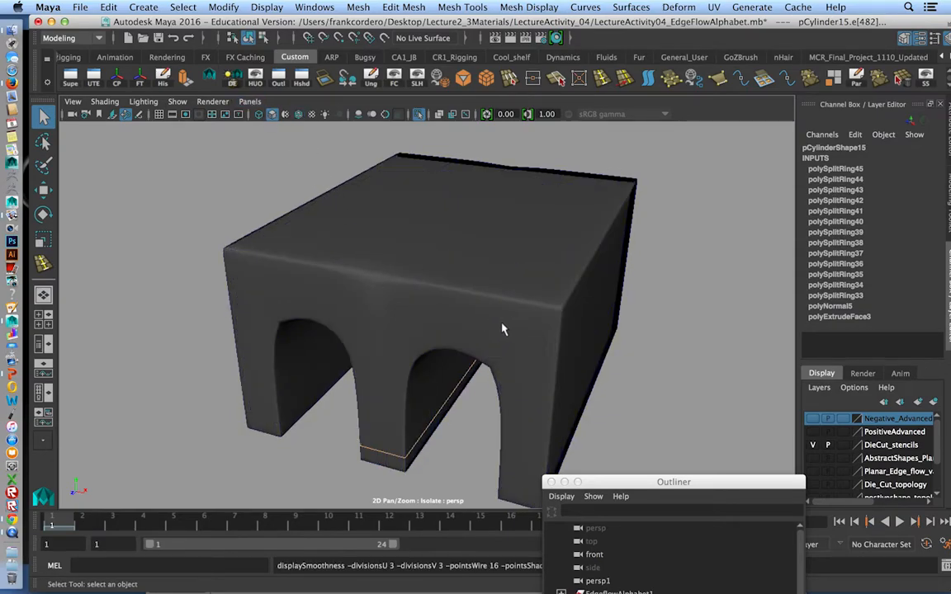
alt+right_drag(425, 301, 437, 306)
alt+drag(422, 310, 449, 310)
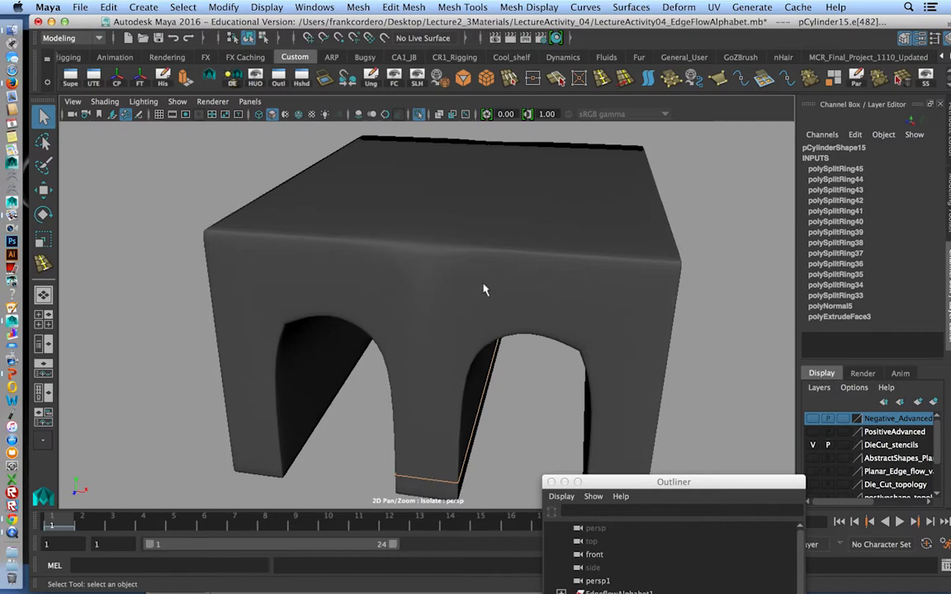
alt+drag(298, 268, 258, 279)
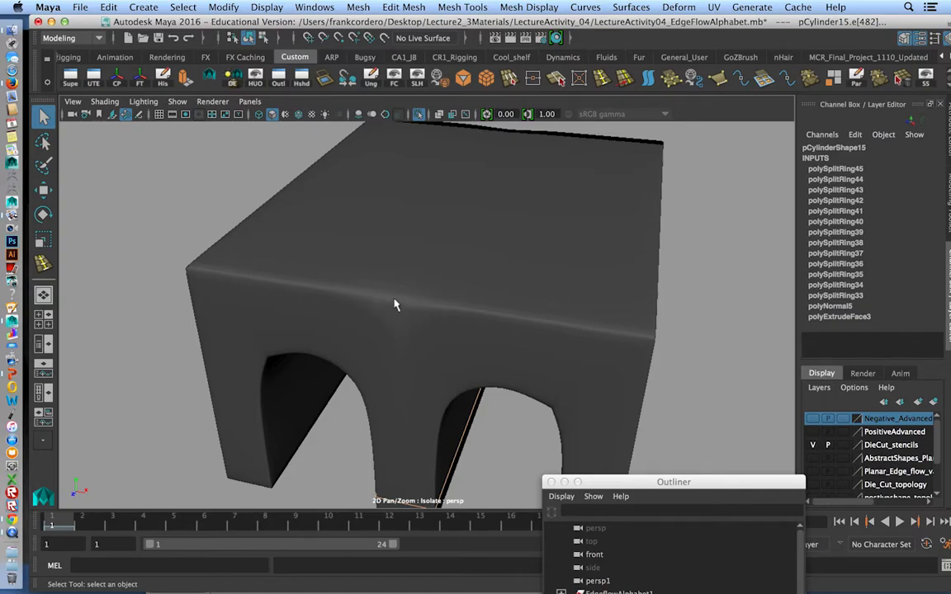
Compare the unsmoothed and smoothed displays around the top centre vertex, and inspect both smoothed arches from the front.
click(411, 316)
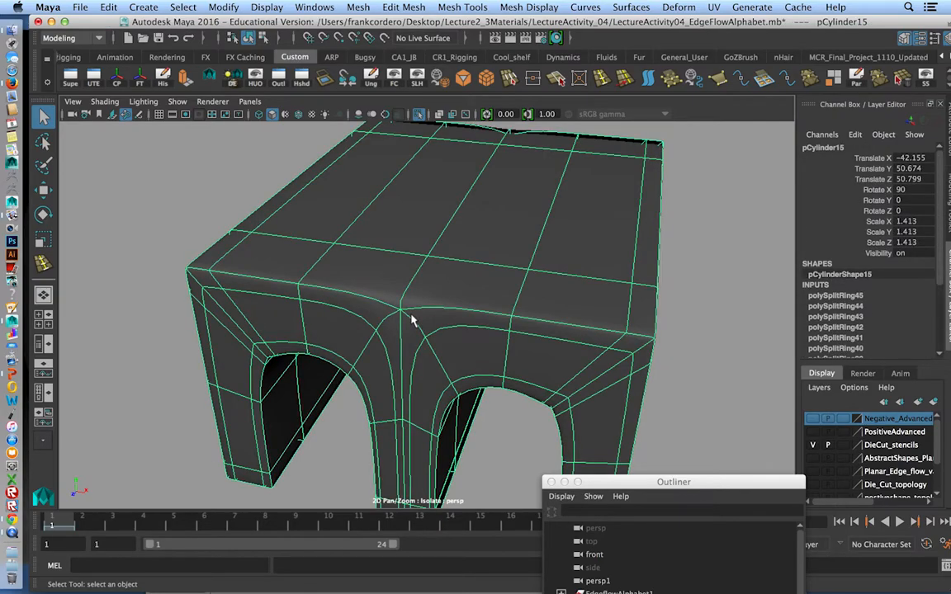
key(1)
scroll(417, 316, up, 4)
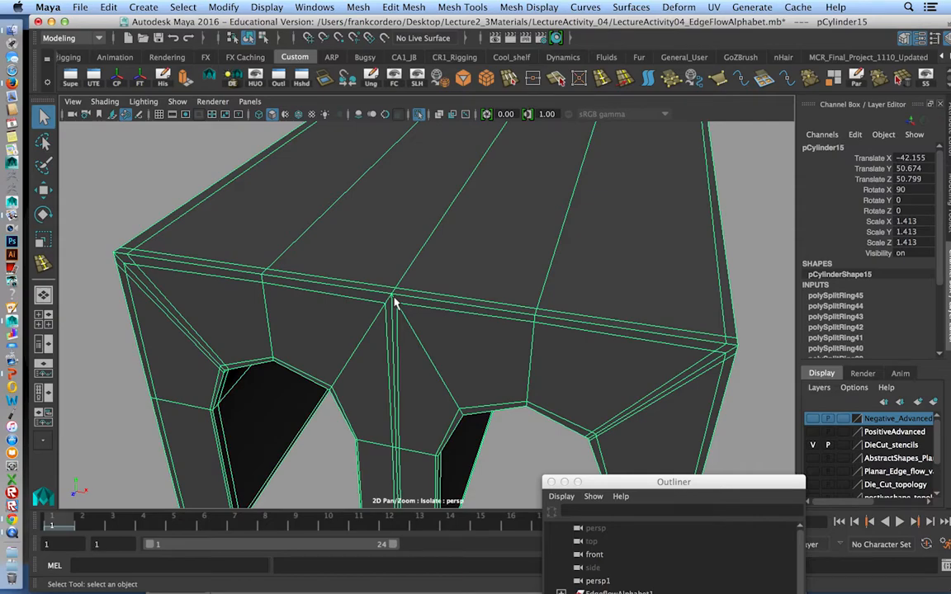
key(3)
alt+drag(580, 327, 522, 276)
click(584, 353)
alt+right_drag(578, 352, 539, 319)
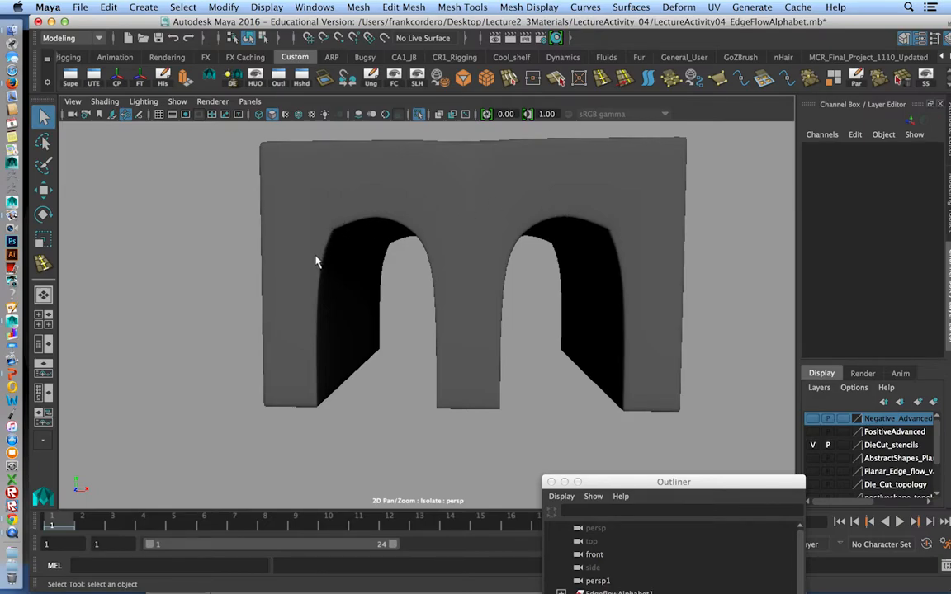
alt+drag(618, 309, 537, 246)
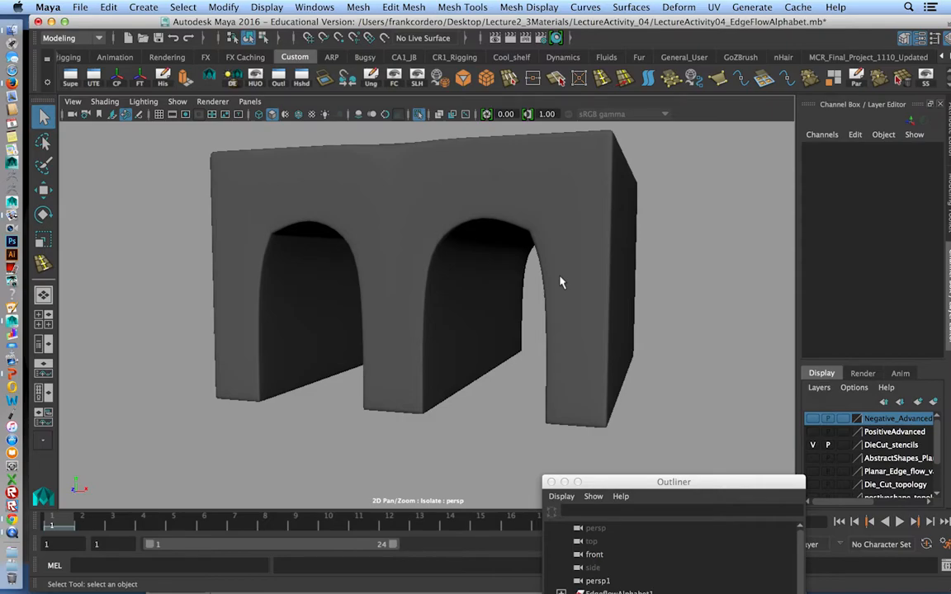
Show the block unsmoothed and examine how the support loops run around the arches, side corners and centre seam.
click(380, 233)
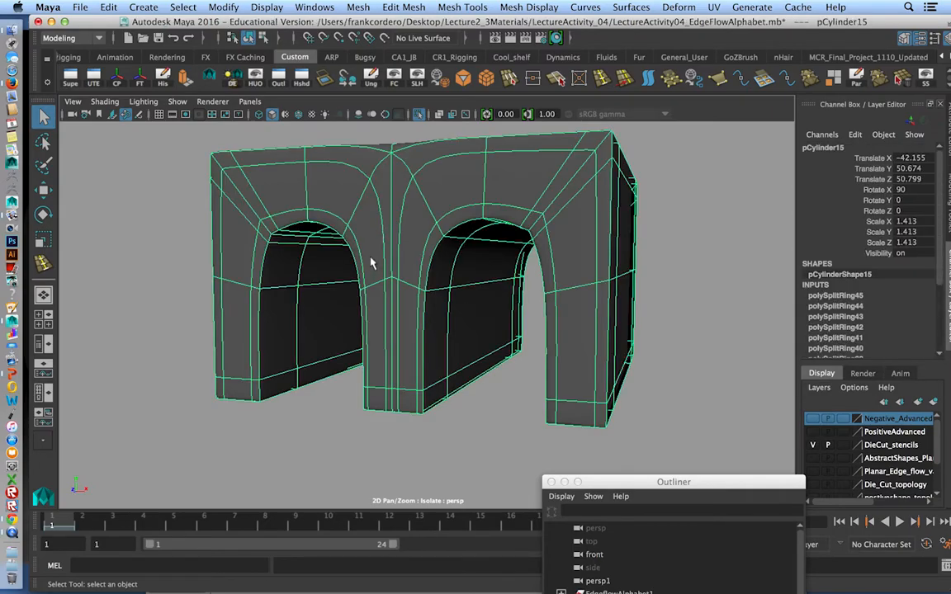
key(2)
key(1)
alt+right_drag(301, 276, 313, 297)
alt+middle_drag(302, 285, 330, 296)
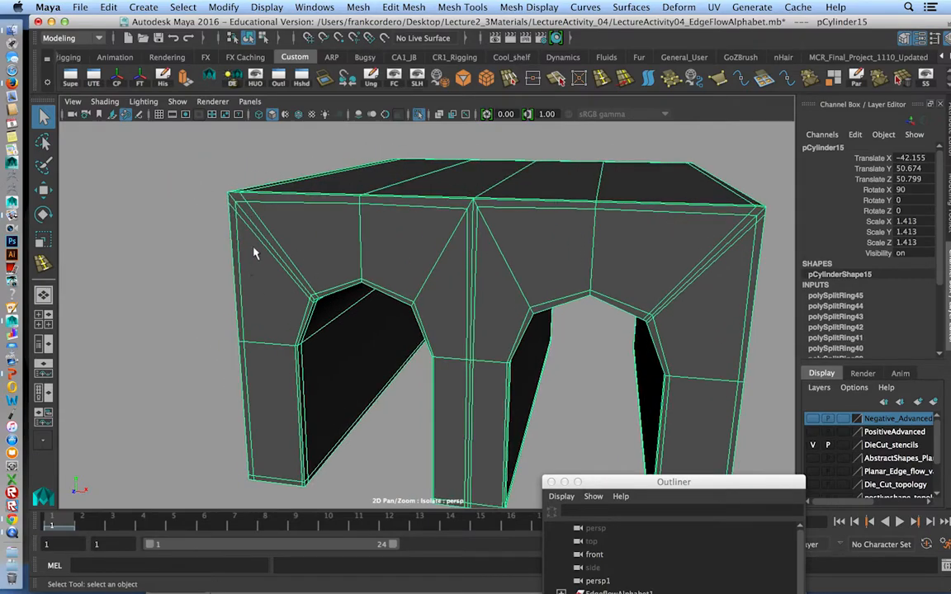
alt+drag(221, 191, 302, 258)
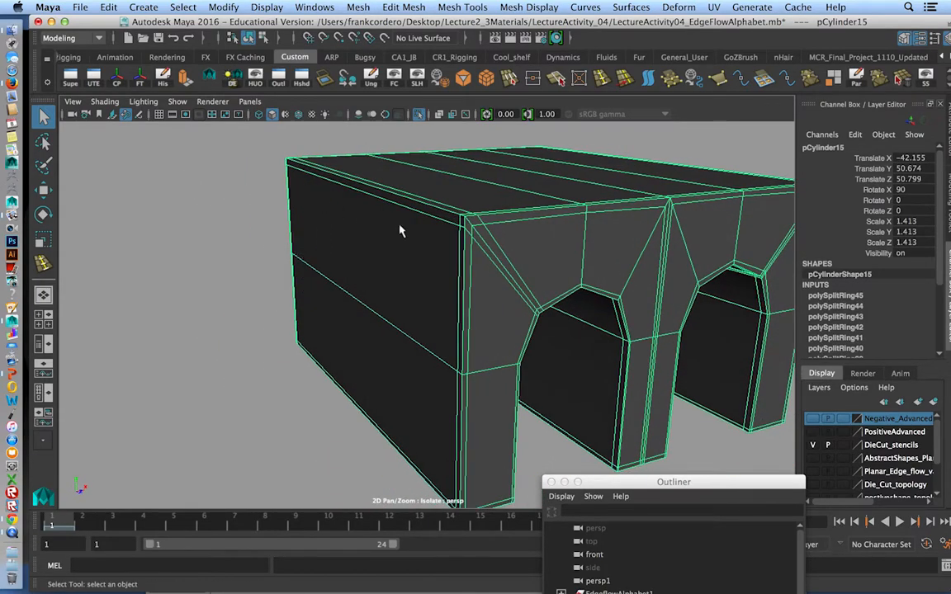
alt+drag(440, 224, 413, 248)
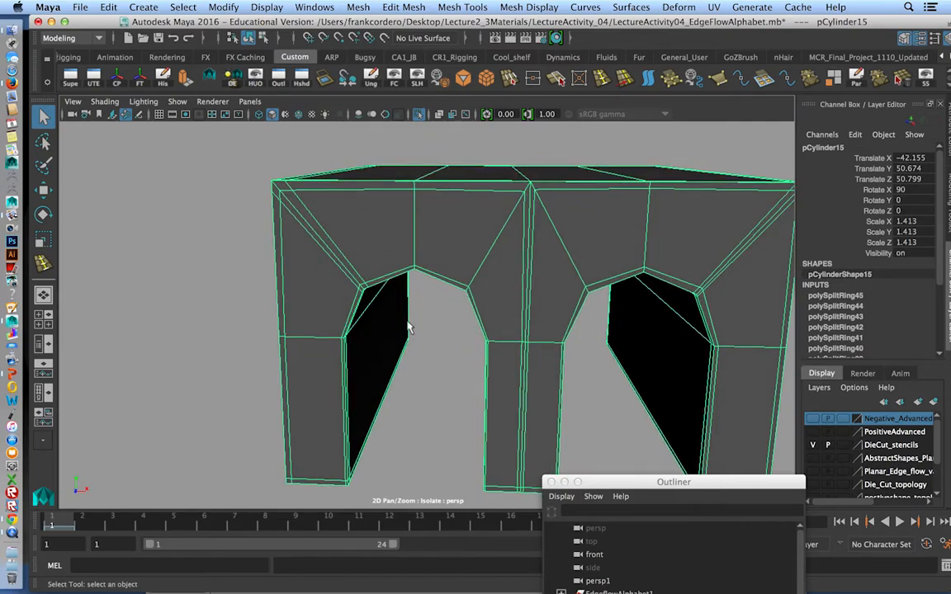
alt+drag(385, 312, 312, 344)
mouse_move(535, 308)
alt+mouse_down()
mouse_move(551, 295)
mouse_move(535, 314)
alt+mouse_up()
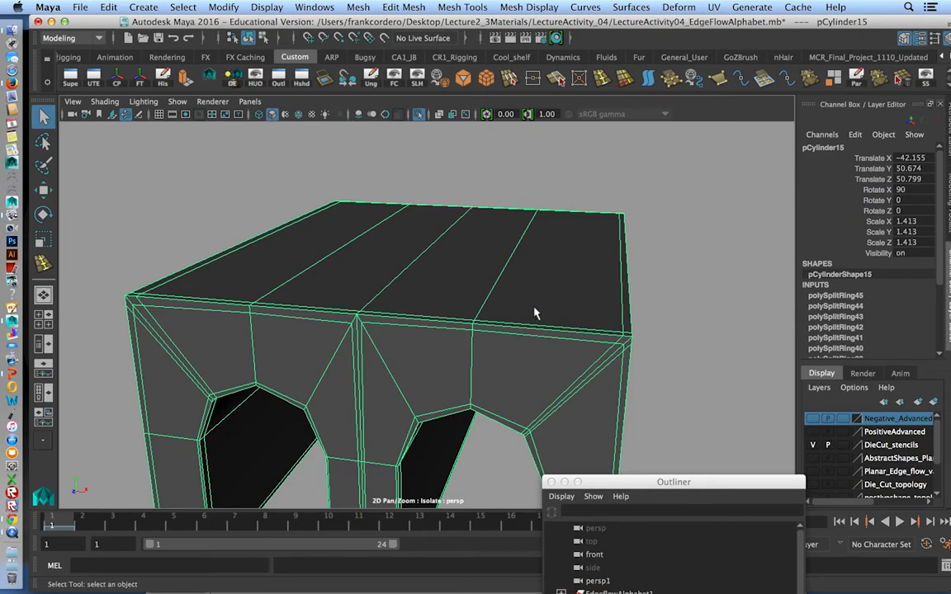
alt+middle_drag(535, 310, 550, 301)
alt+middle_drag(482, 327, 525, 323)
alt+right_drag(525, 323, 618, 365)
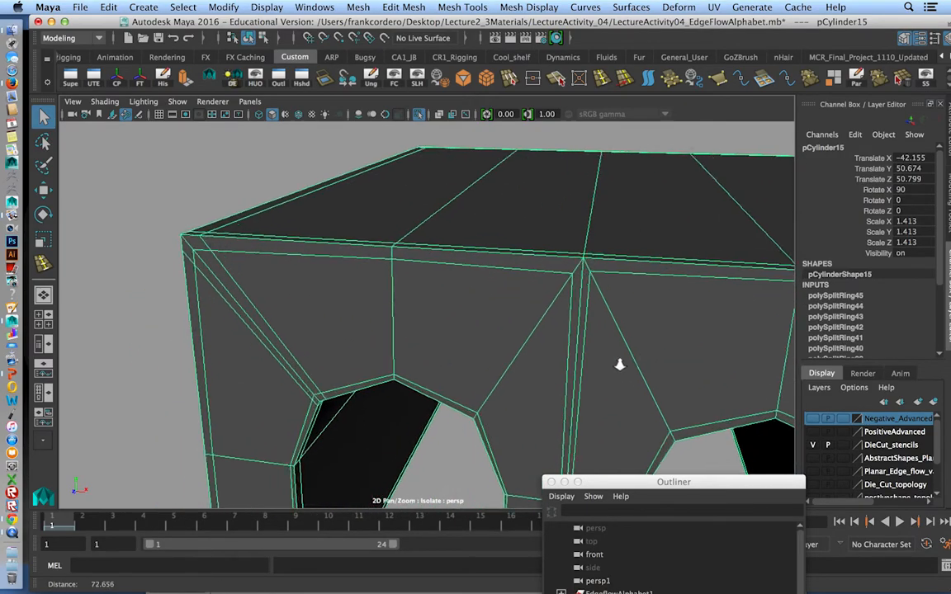
alt+middle_drag(588, 332, 545, 340)
alt+right_drag(545, 341, 598, 369)
alt+drag(543, 333, 498, 322)
alt+middle_drag(529, 318, 626, 305)
alt+right_drag(561, 338, 477, 240)
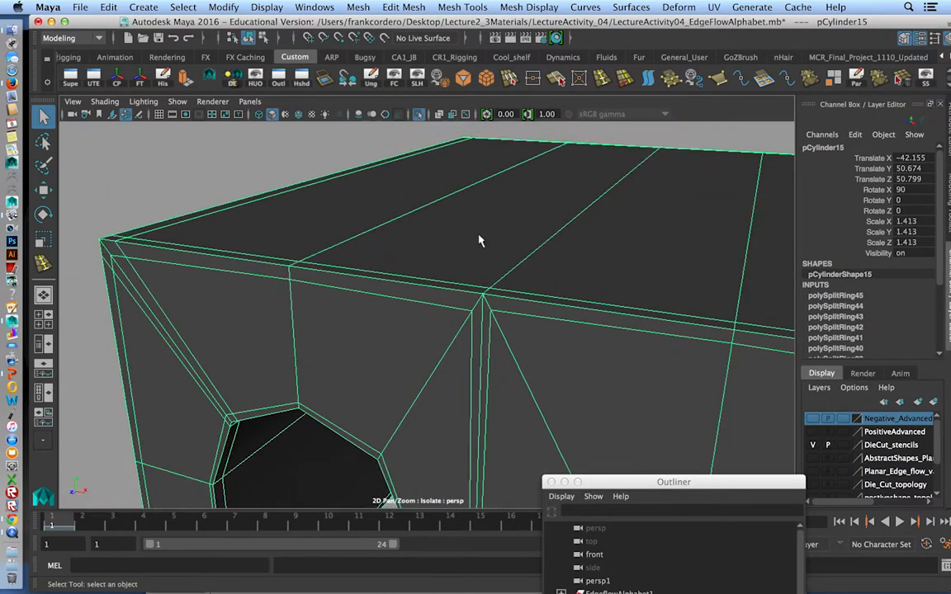
alt+right_drag(508, 319, 513, 329)
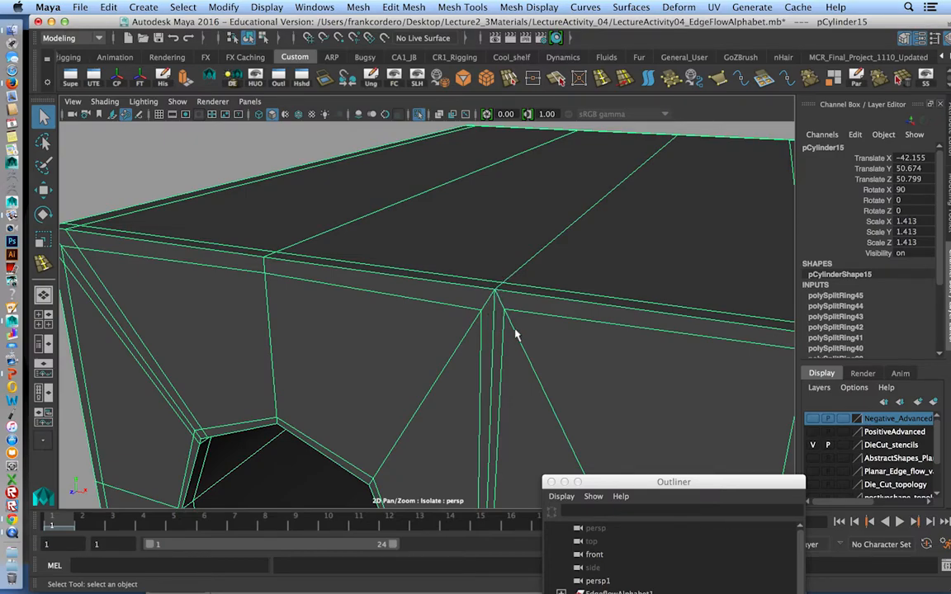
Use Multi-Cut to connect the two loop corners just beneath the top centre vertex across the centre seam.
alt+middle_drag(505, 330, 560, 277)
shift+right_click(526, 263)
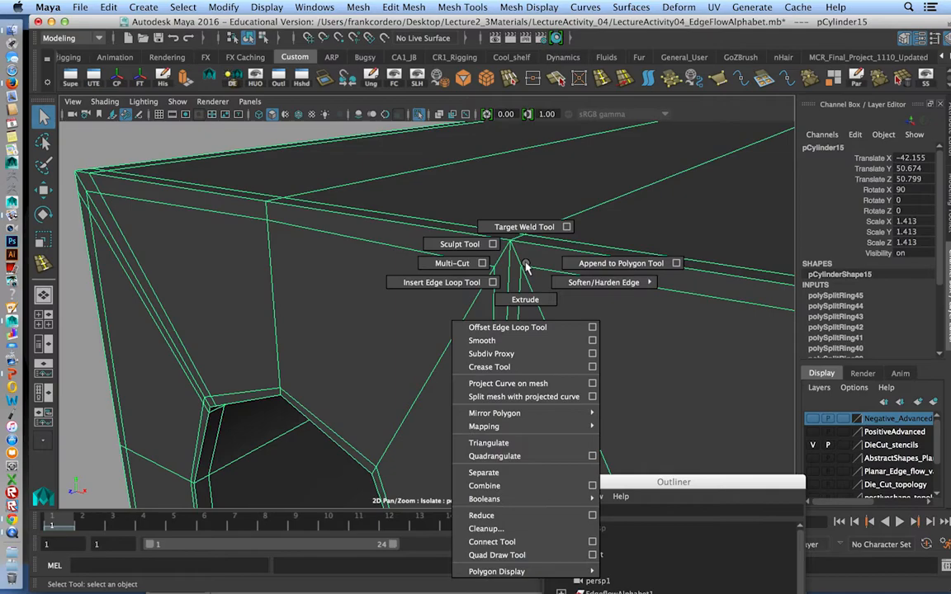
click(420, 246)
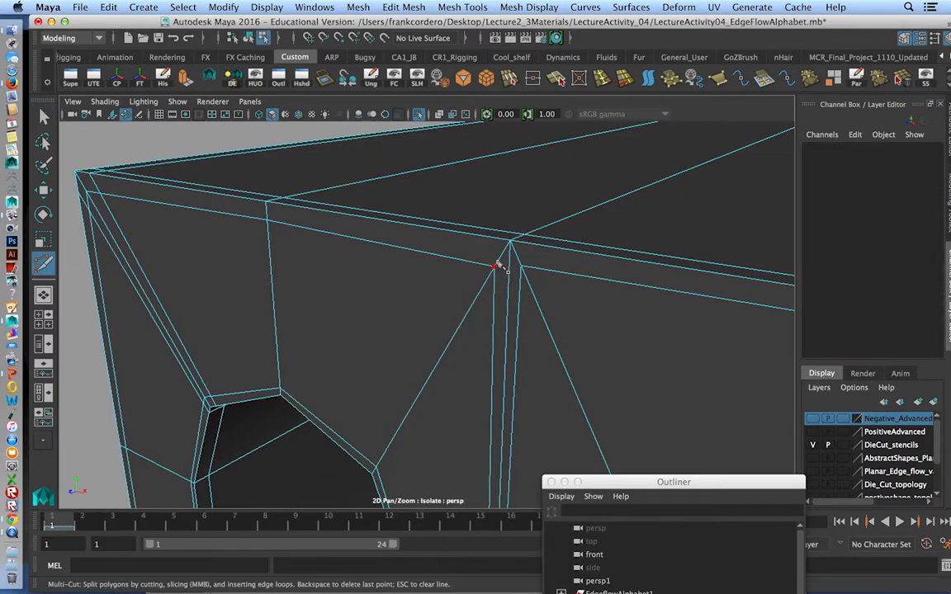
click(493, 266)
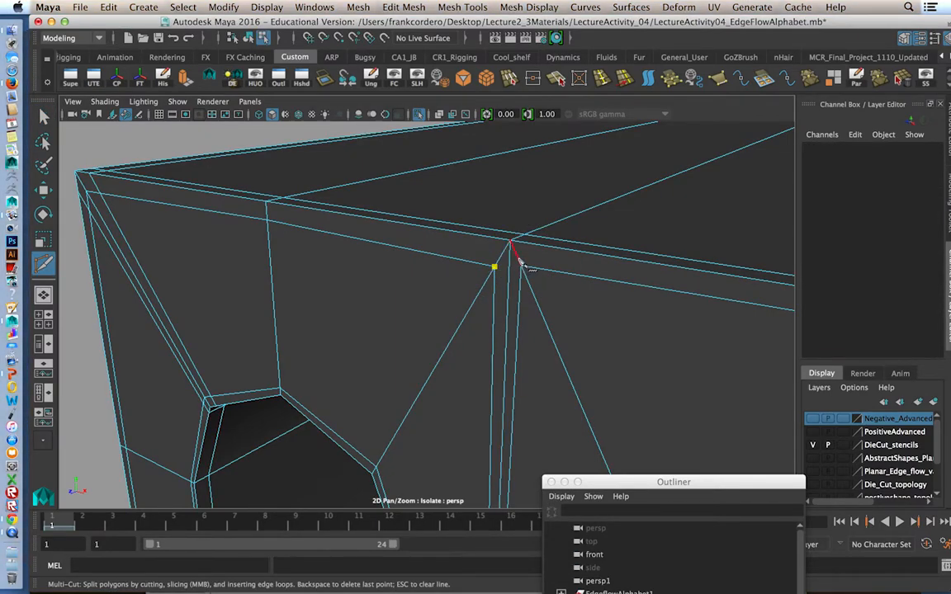
click(521, 263)
key(Return)
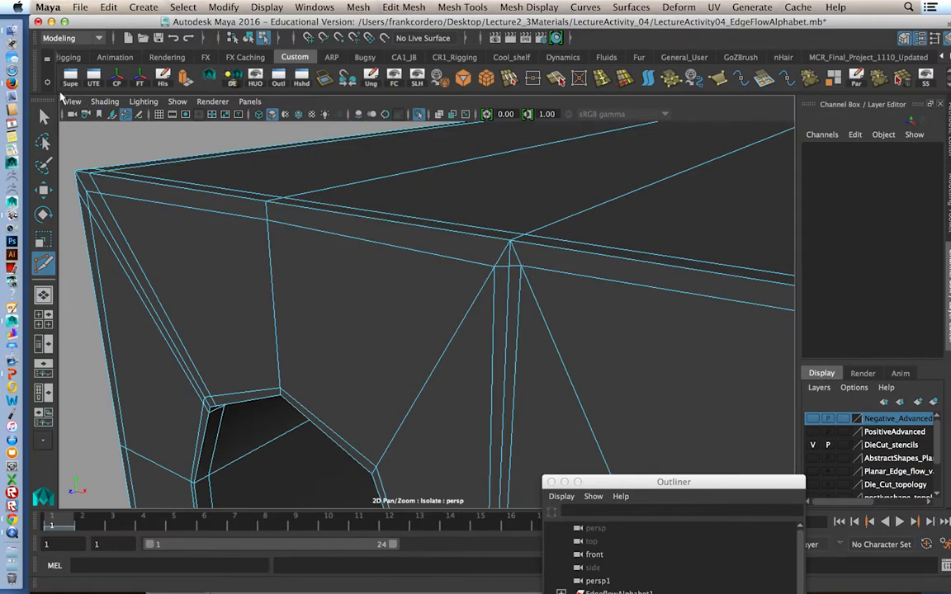
Target Weld the two loop corners beneath the top centre vertex onto the centre seam vertex on the front face.
key(q)
right_drag(460, 201, 462, 250)
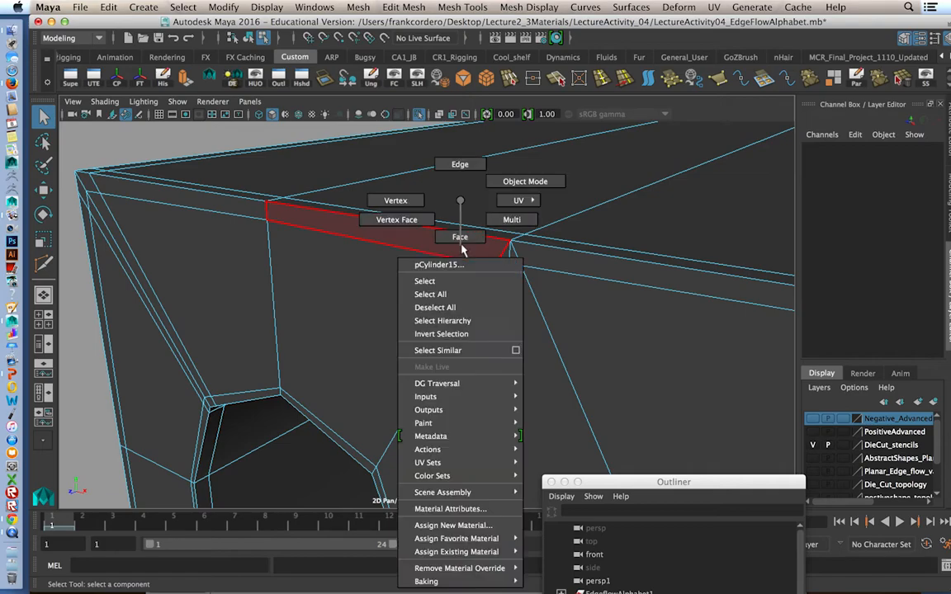
click(525, 180)
click(487, 268)
shift+right_click(486, 264)
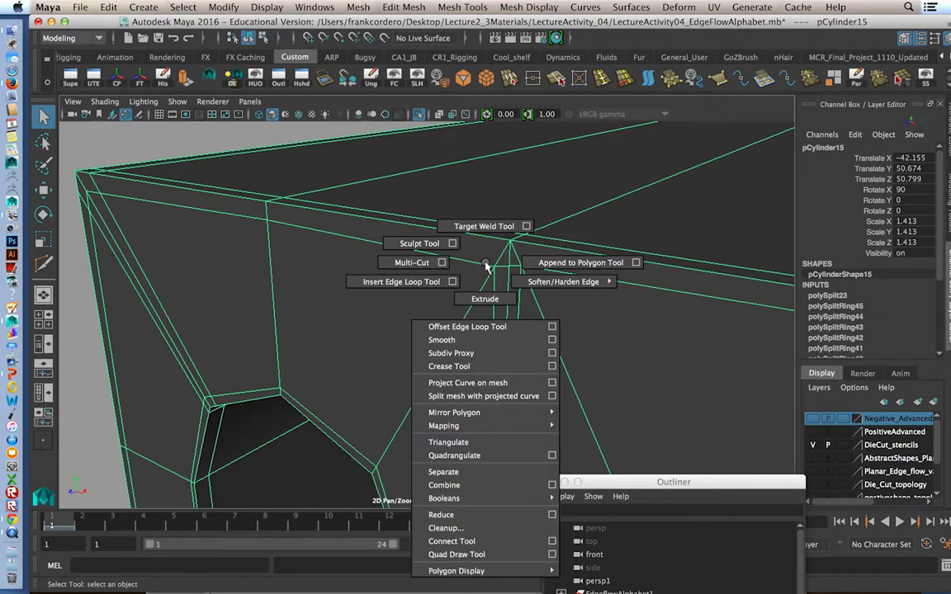
click(484, 227)
drag(497, 267, 513, 267)
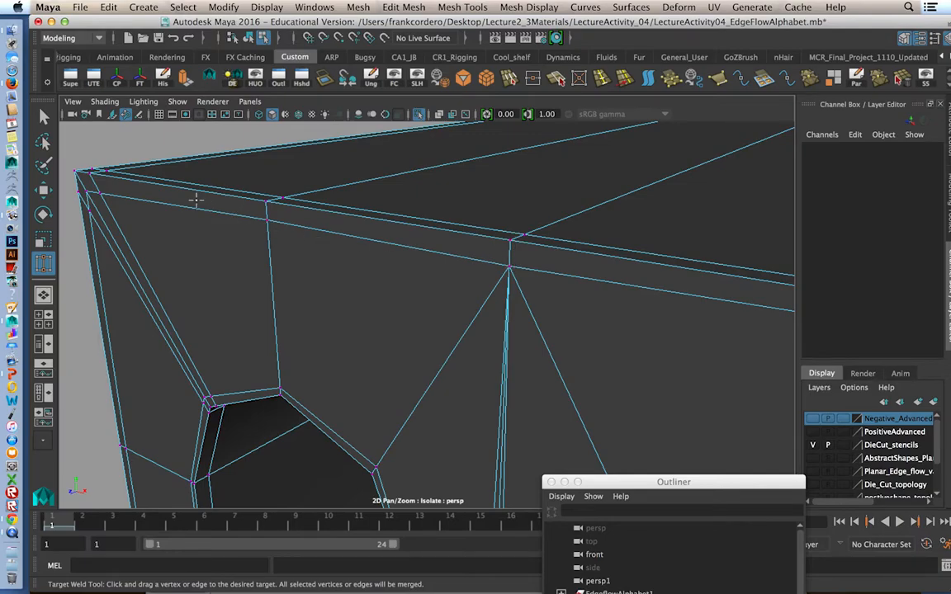
Examine the faces of the strip along the front top edge, on both sides of the centre seam, in face mode.
key(q)
right_drag(228, 201, 228, 226)
click(227, 204)
click(411, 246)
click(639, 285)
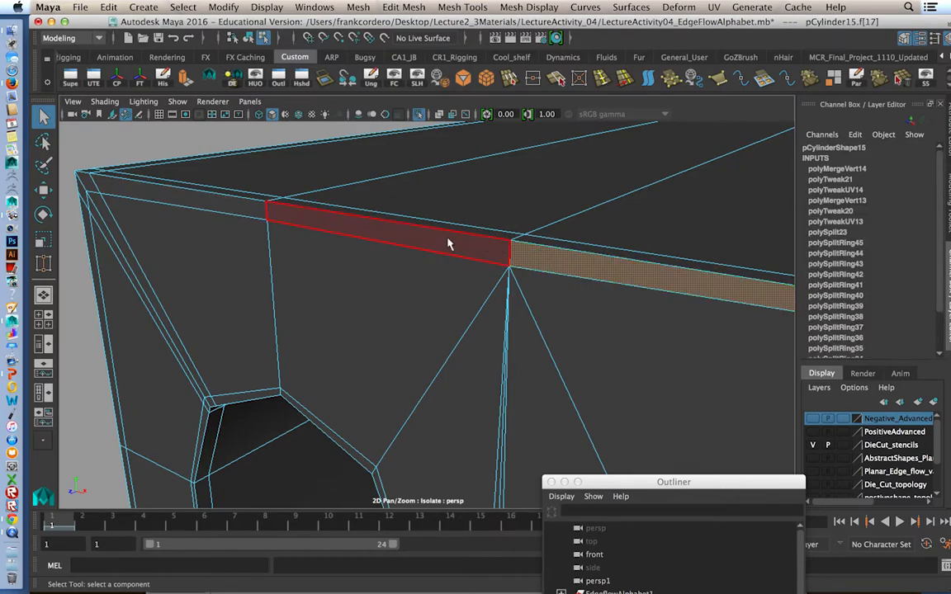
shift+click(466, 263)
shift+click(478, 297)
Use Multi-Cut on the back face to connect the two loop corners beneath its top centre vertex across the centre seam.
alt+drag(573, 301, 350, 298)
alt+middle_drag(324, 289, 388, 287)
right_drag(387, 200, 451, 184)
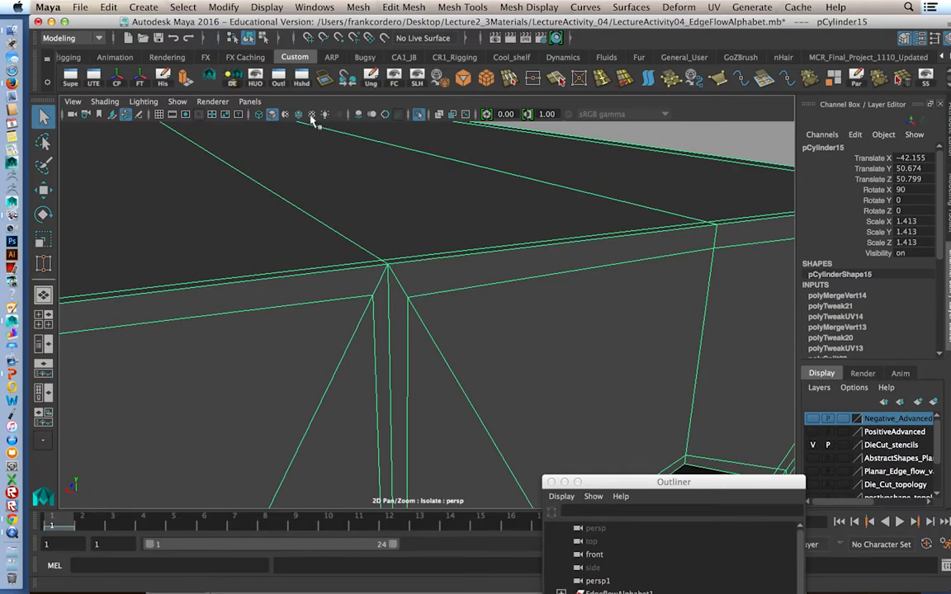
shift+right_drag(376, 274, 289, 272)
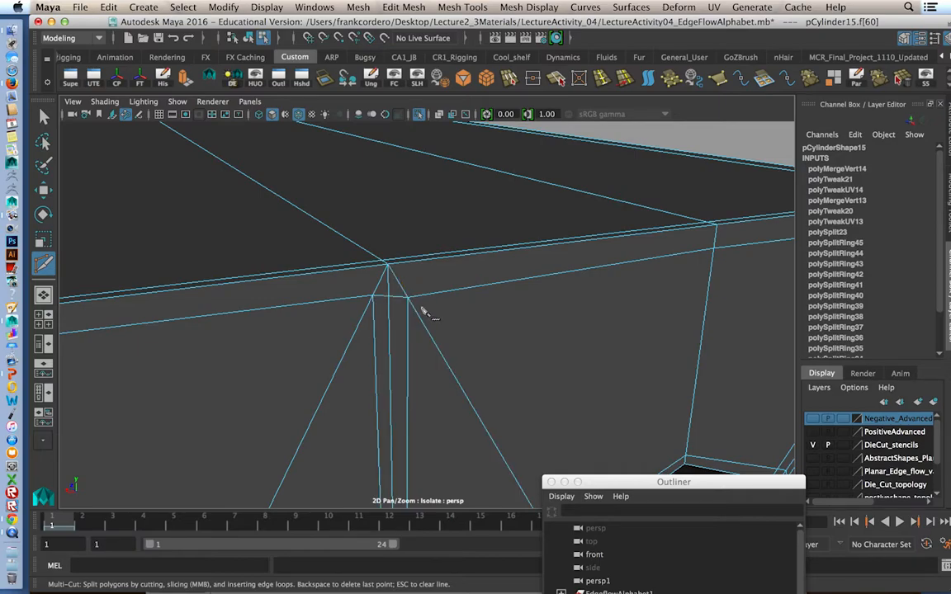
click(44, 115)
Target Weld the two loop corners on the back face onto the centre seam vertex between them.
right_drag(338, 200, 402, 184)
click(392, 275)
shift+right_drag(390, 273, 397, 226)
mouse_move(384, 262)
mouse_down()
mouse_move(374, 302)
mouse_move(388, 296)
mouse_up()
click(43, 116)
Delete the support edges flanking the centre seam on the front and back faces, leaving a single middle edge.
alt+right_drag(199, 235, 161, 213)
alt+middle_drag(161, 213, 175, 124)
alt+drag(190, 223, 265, 283)
right_drag(306, 239, 315, 162)
click(348, 251)
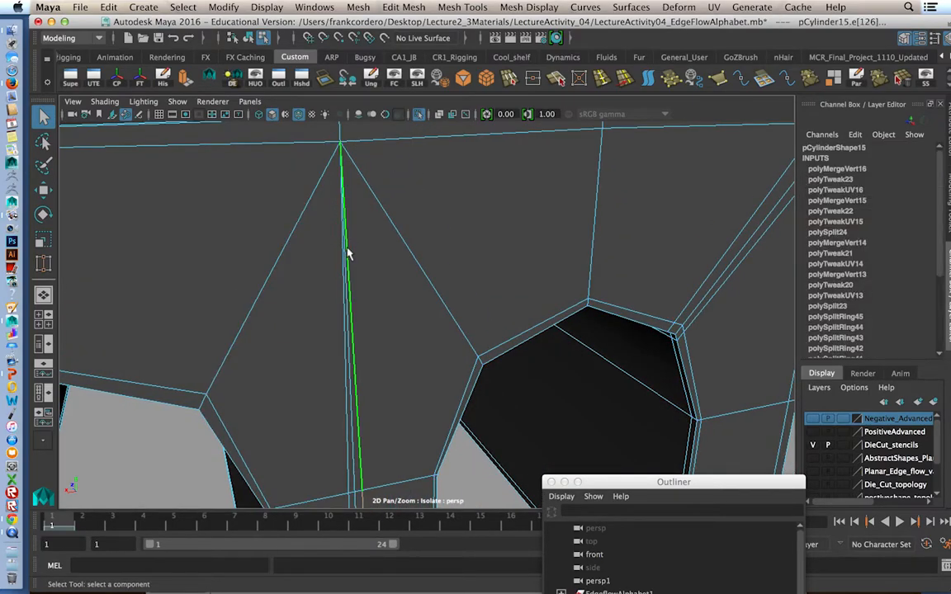
alt+drag(341, 258, 502, 276)
shift+right_drag(496, 261, 466, 281)
alt+drag(467, 276, 347, 247)
Target Weld the two support-loop vertices beside the upper-right front corner onto the middle loop vertex, and repeat at the matching back corner.
alt+drag(577, 250, 452, 265)
alt+drag(498, 303, 566, 286)
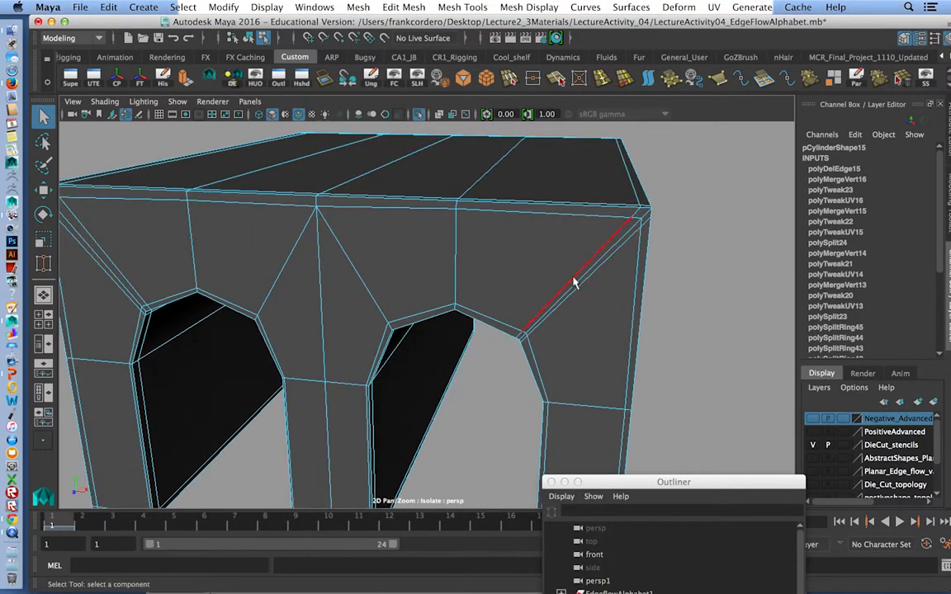
alt+drag(392, 287, 334, 290)
alt+middle_drag(334, 291, 271, 295)
alt+right_drag(271, 295, 365, 342)
alt+drag(324, 329, 368, 332)
alt+right_drag(400, 324, 430, 339)
right_drag(499, 200, 576, 172)
shift+right_drag(531, 229, 525, 199)
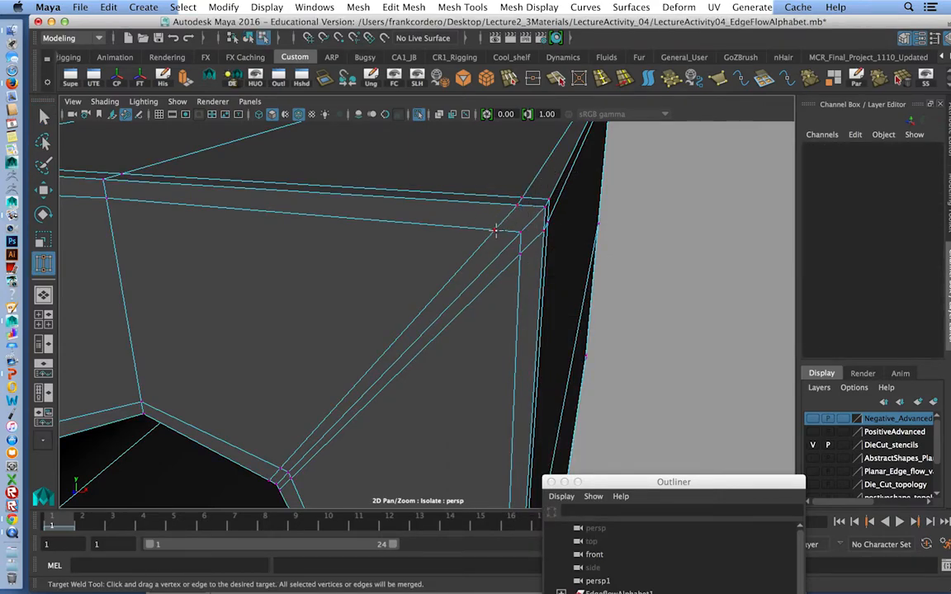
drag(518, 231, 401, 228)
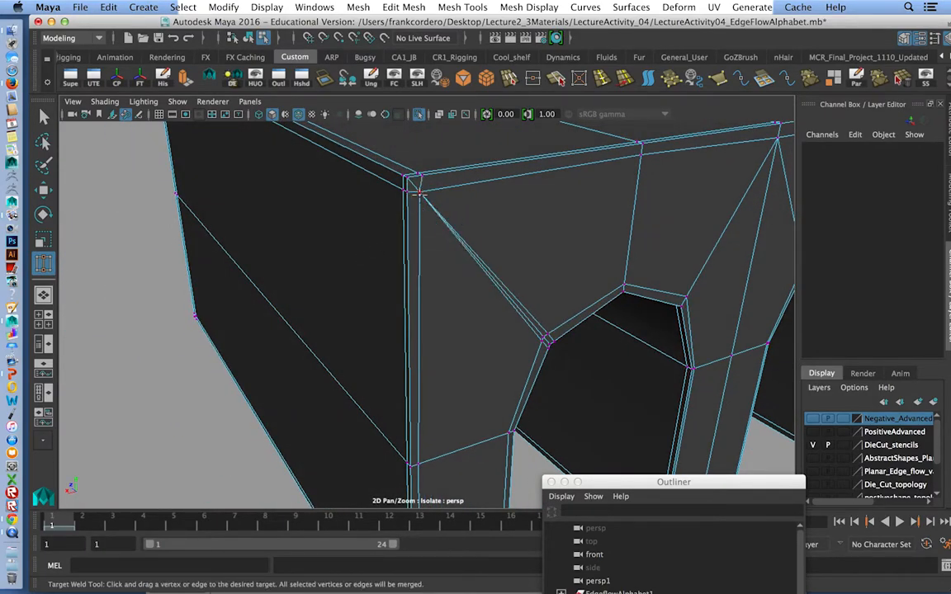
click(44, 116)
Delete the two edges flanking the corner-to-arch diagonal on the welded side, on both the front and back faces.
alt+drag(355, 224, 328, 248)
right_drag(332, 201, 332, 166)
click(376, 262)
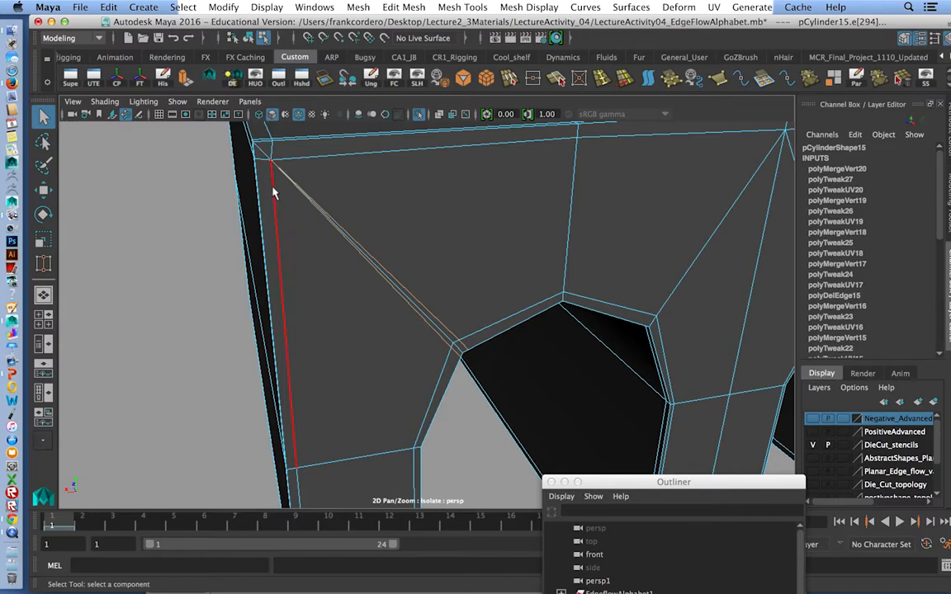
shift+click(265, 159)
alt+drag(265, 159, 499, 215)
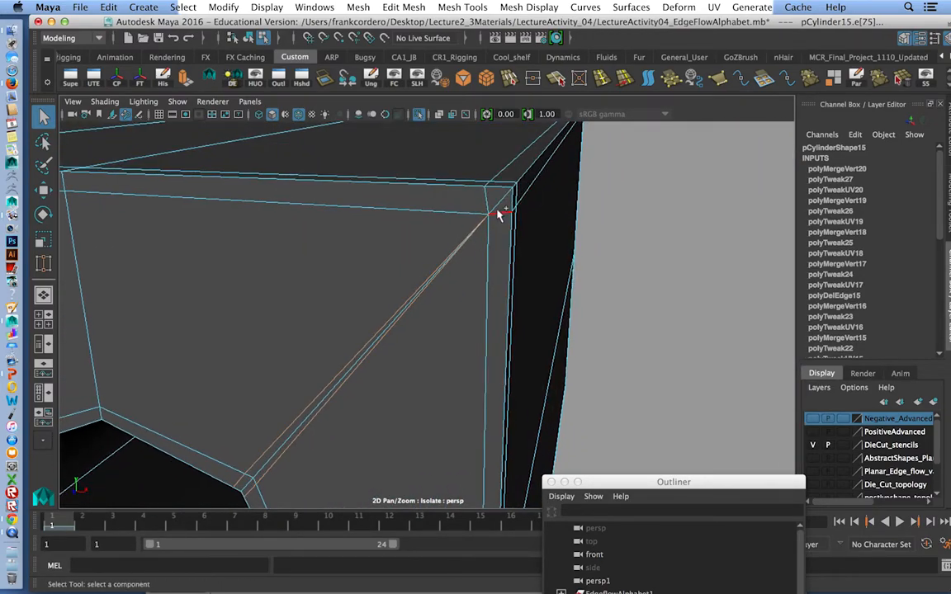
shift+right_drag(425, 240, 368, 254)
alt+drag(376, 256, 346, 252)
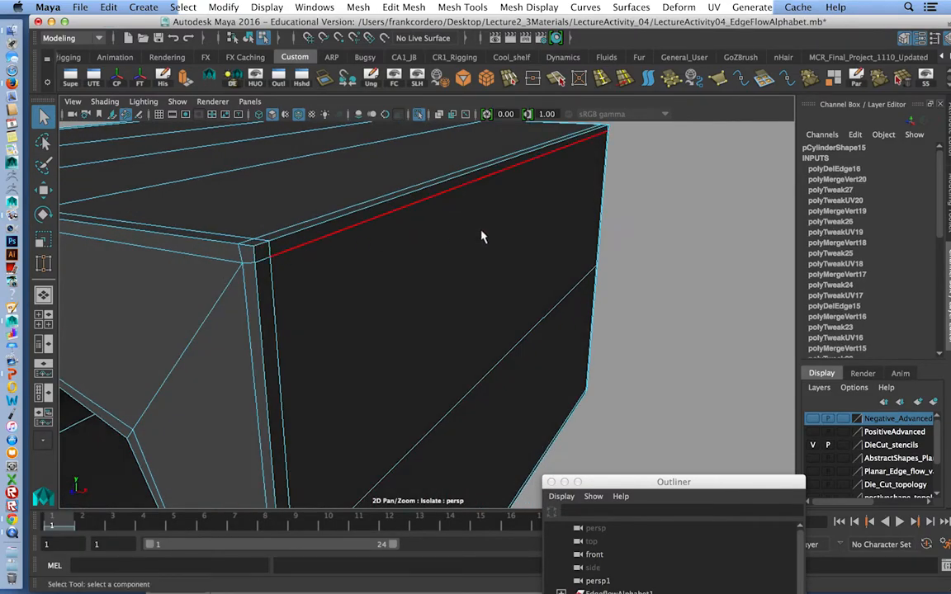
Return the block to object mode and inspect the edge flow around the cleaned-up corner and both arches.
alt+drag(484, 236, 488, 235)
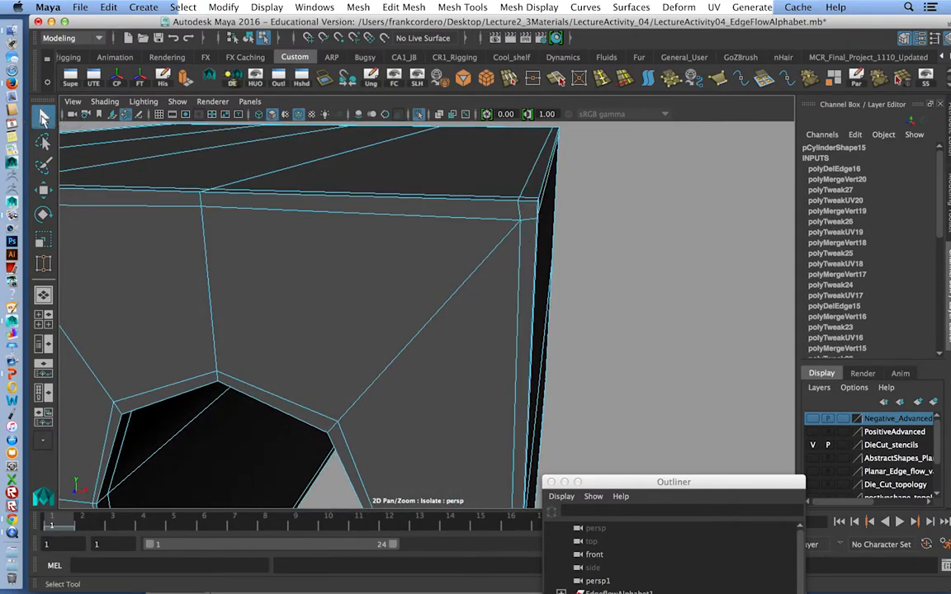
right_drag(518, 201, 519, 219)
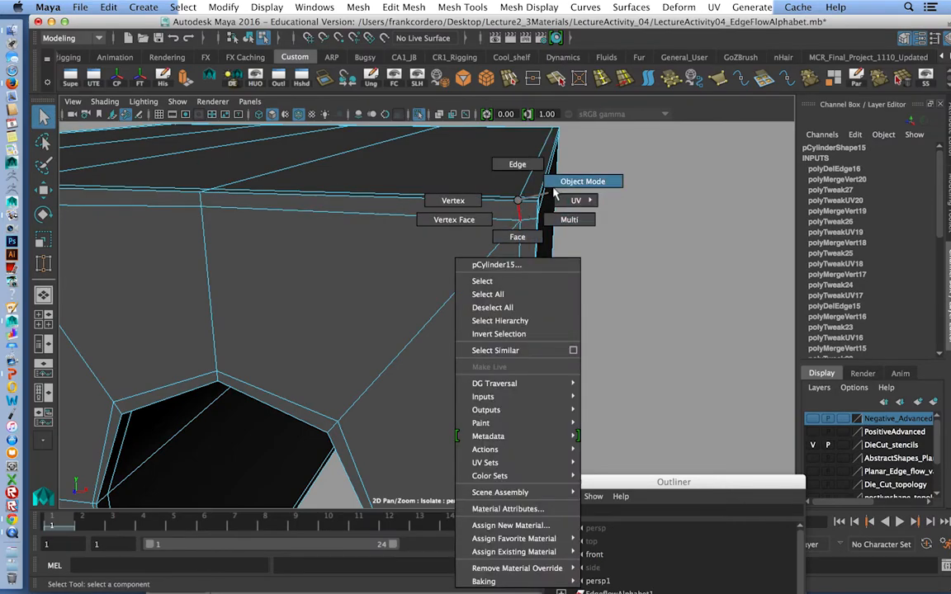
click(555, 189)
click(529, 217)
scroll(496, 246, down, 3)
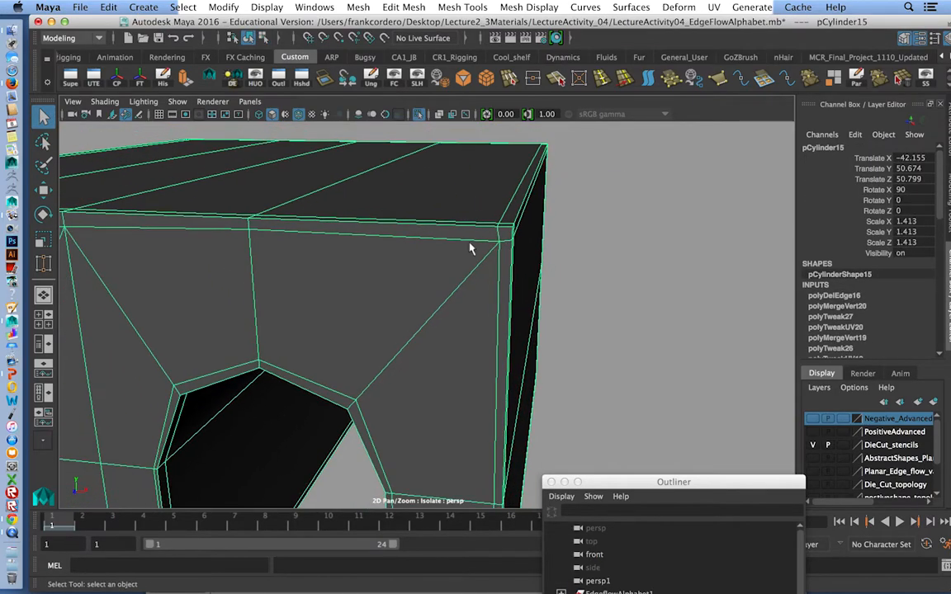
alt+drag(511, 252, 528, 256)
alt+right_drag(528, 255, 473, 273)
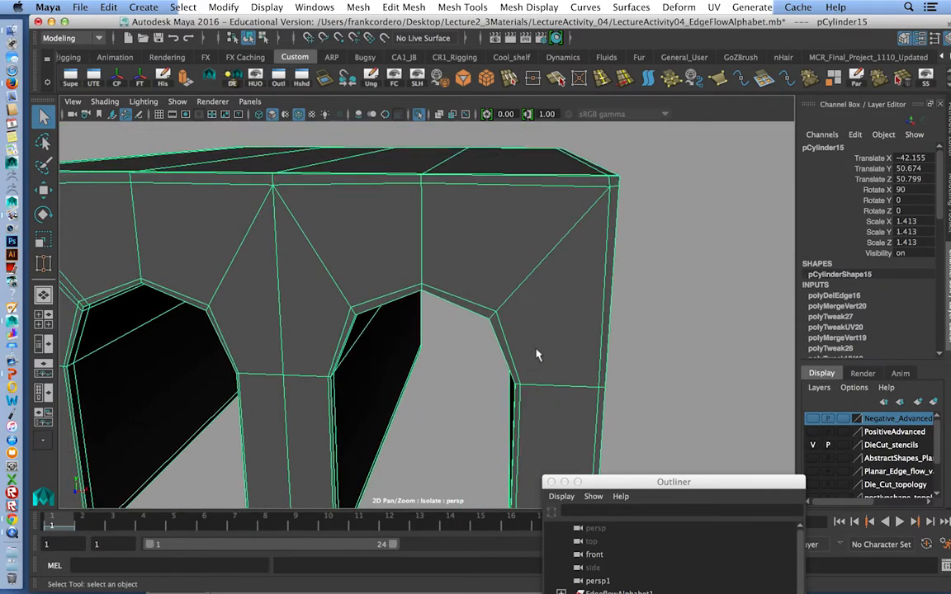
alt+right_drag(373, 310, 339, 299)
alt+drag(339, 299, 388, 199)
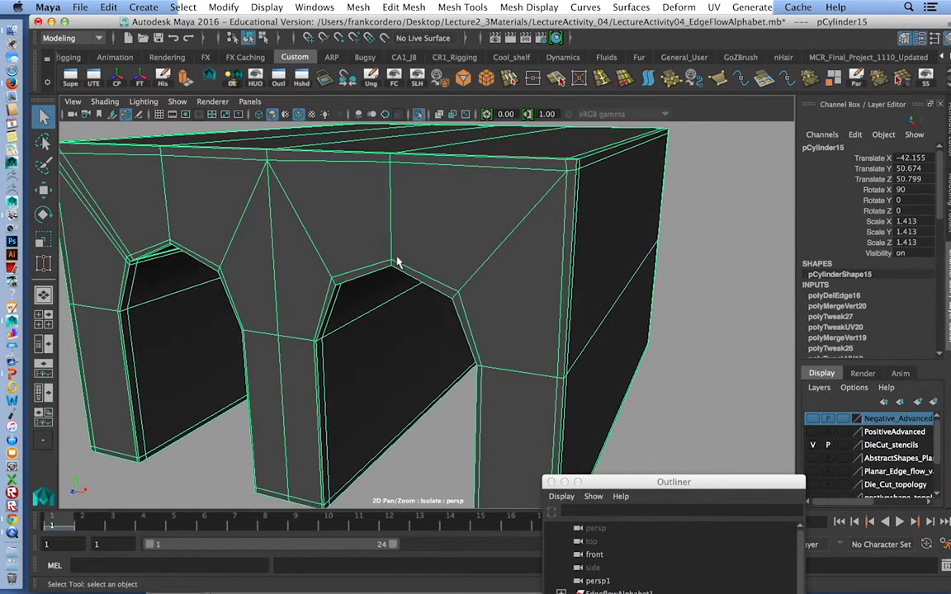
Preview the block smoothed, hide the wireframe overlay, and compare the arches and corners from the front.
key(3)
right_drag(482, 228, 526, 187)
click(659, 277)
alt+right_drag(659, 277, 582, 284)
alt+drag(582, 284, 479, 196)
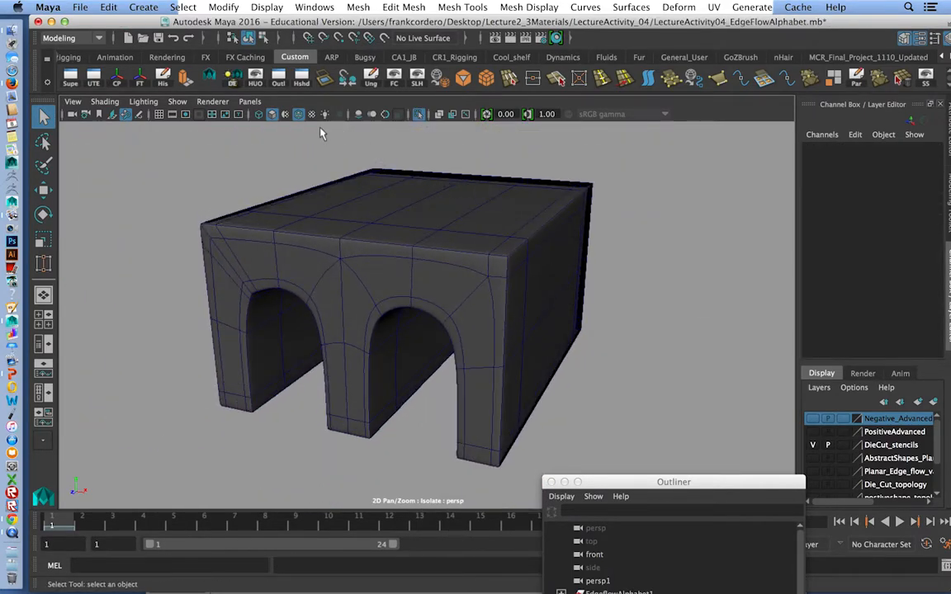
click(301, 115)
mouse_move(345, 308)
alt+mouse_down()
mouse_move(408, 336)
mouse_move(458, 238)
alt+mouse_up()
alt+drag(420, 308, 383, 265)
click(381, 281)
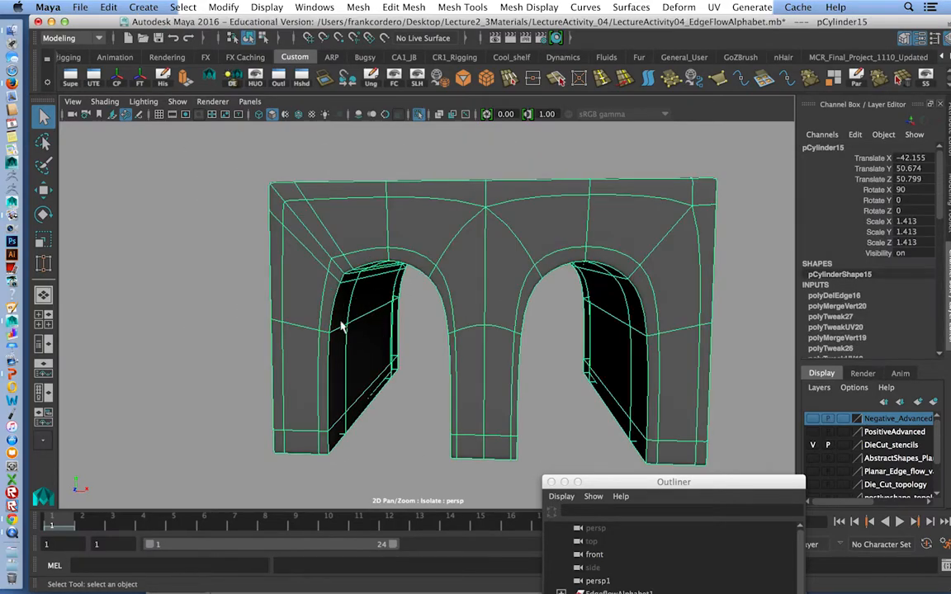
Show the block unsmoothed and Target Weld the support-loop vertices at the upper-left front corner onto the middle loop vertex.
key(1)
scroll(359, 331, up, 5)
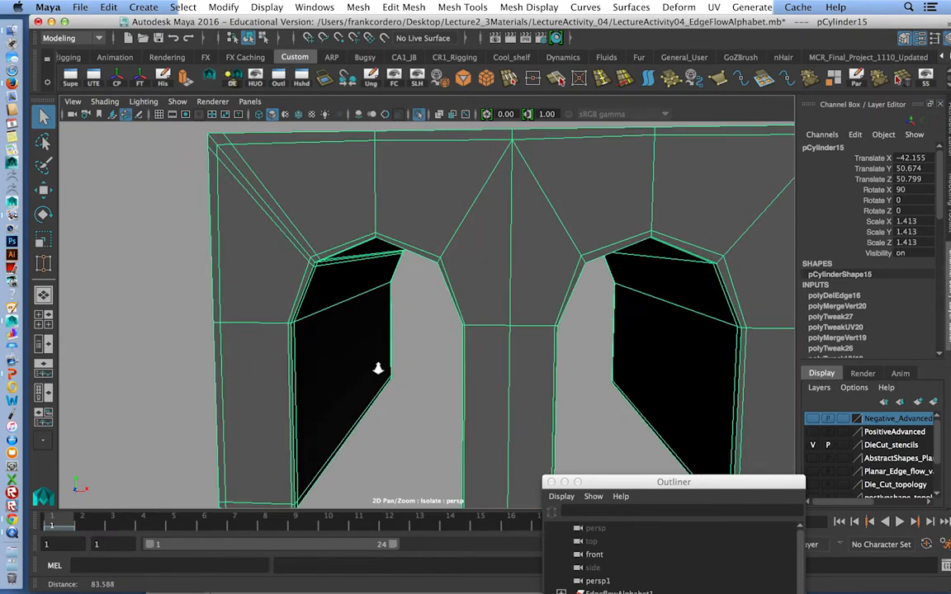
alt+drag(397, 391, 372, 328)
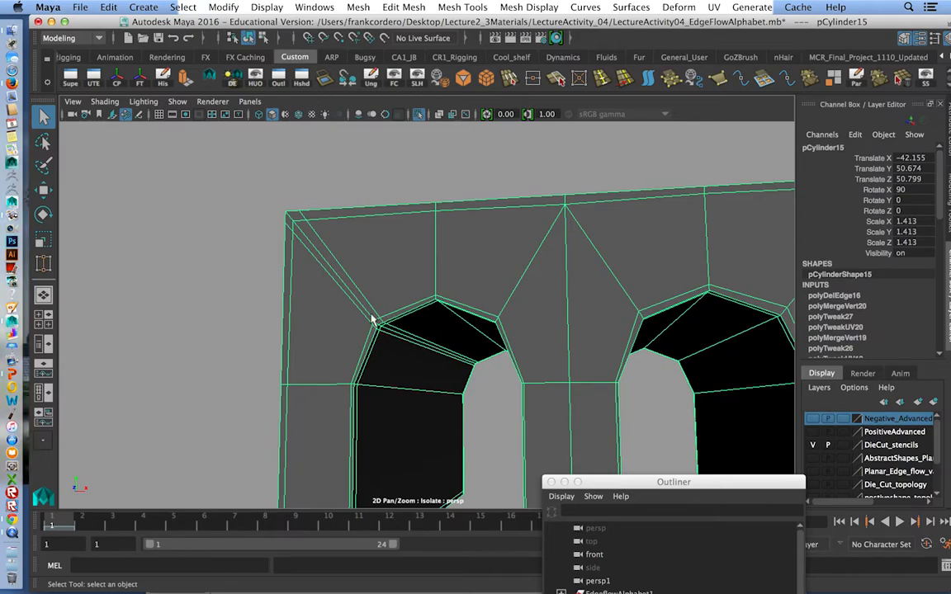
scroll(316, 261, up, 2)
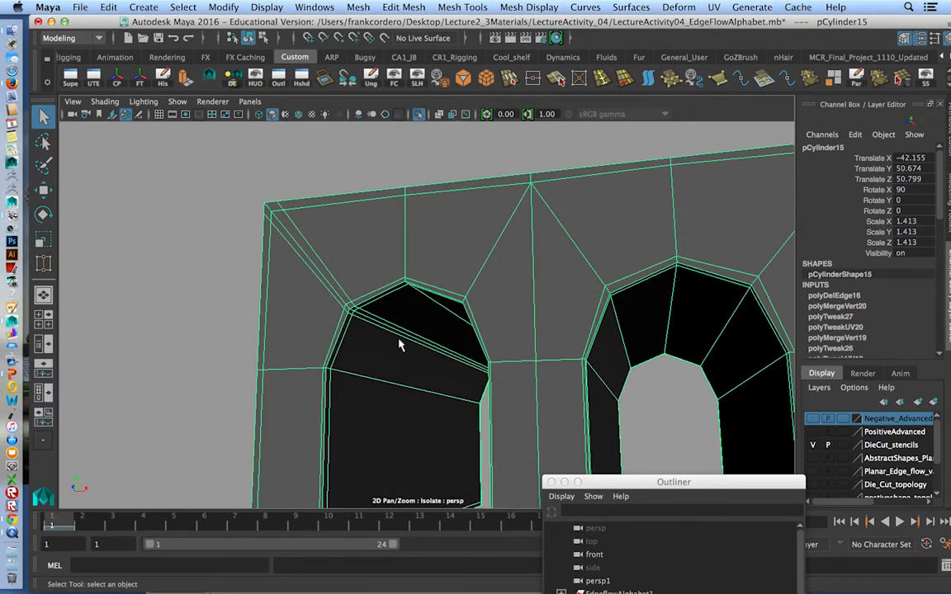
scroll(408, 351, up, 3)
shift+right_click(374, 243)
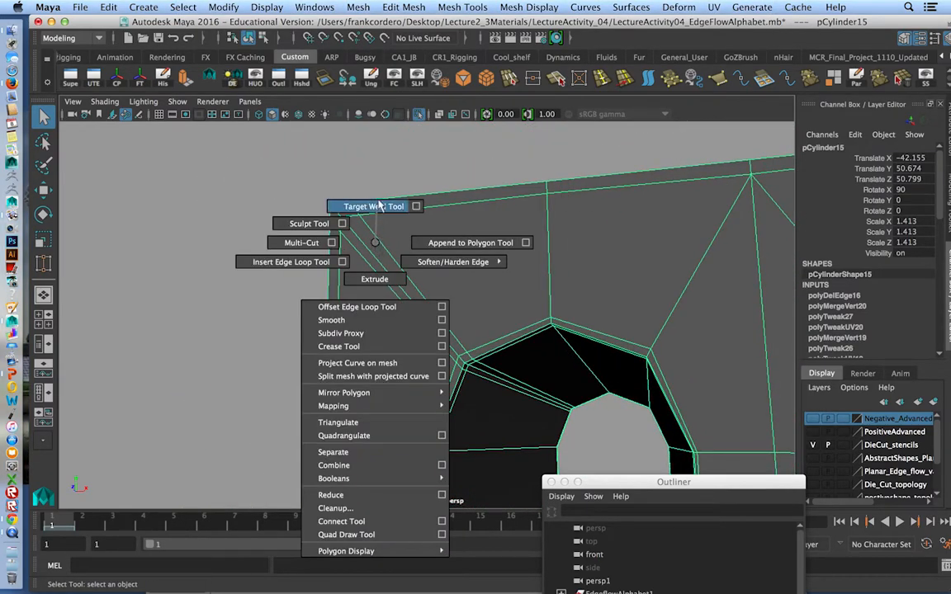
click(375, 207)
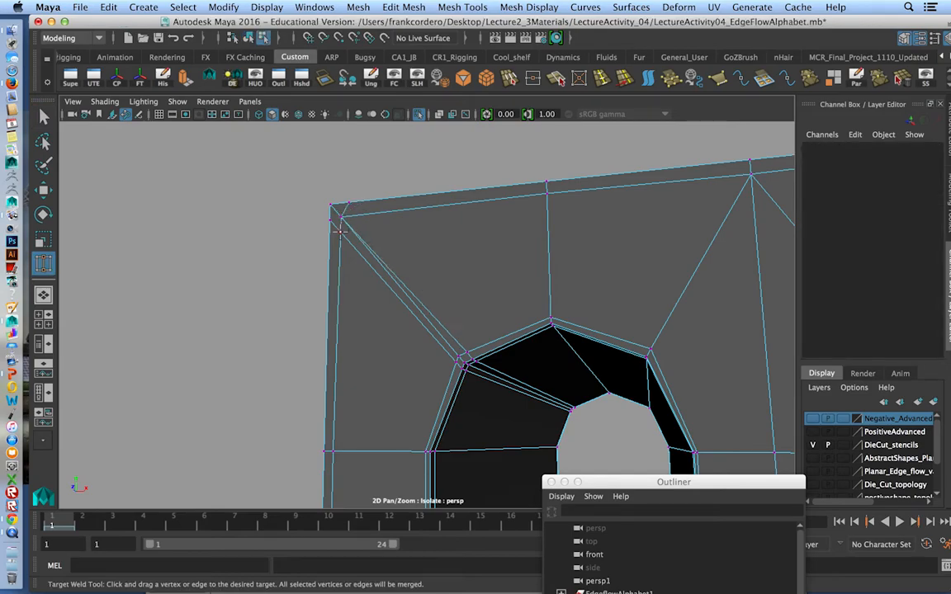
drag(340, 232, 340, 218)
Target Weld the two support-loop vertices at the matching upper corner of the back face onto its middle loop vertex.
alt+drag(517, 258, 244, 280)
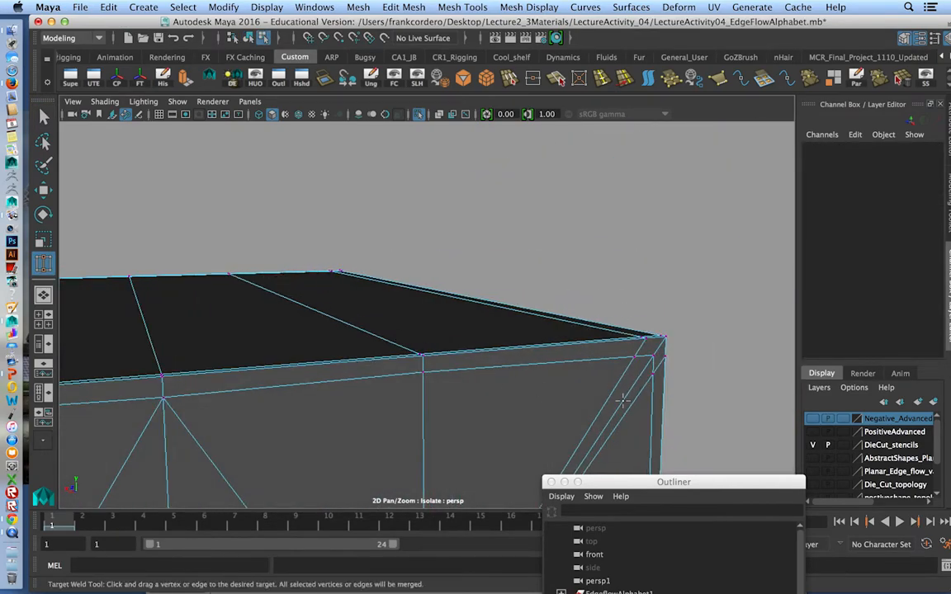
alt+middle_drag(612, 385, 552, 370)
alt+right_drag(552, 371, 567, 353)
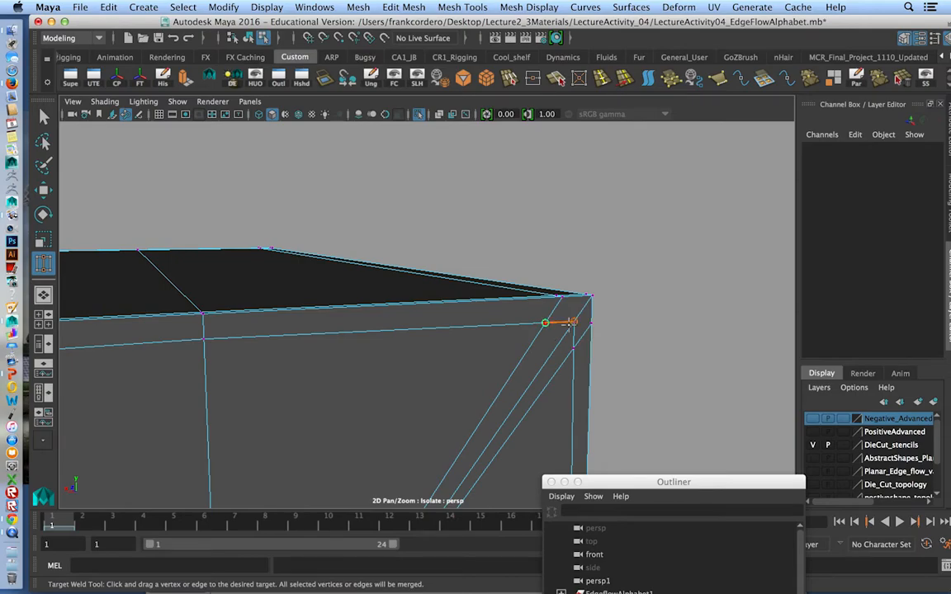
drag(573, 338, 573, 322)
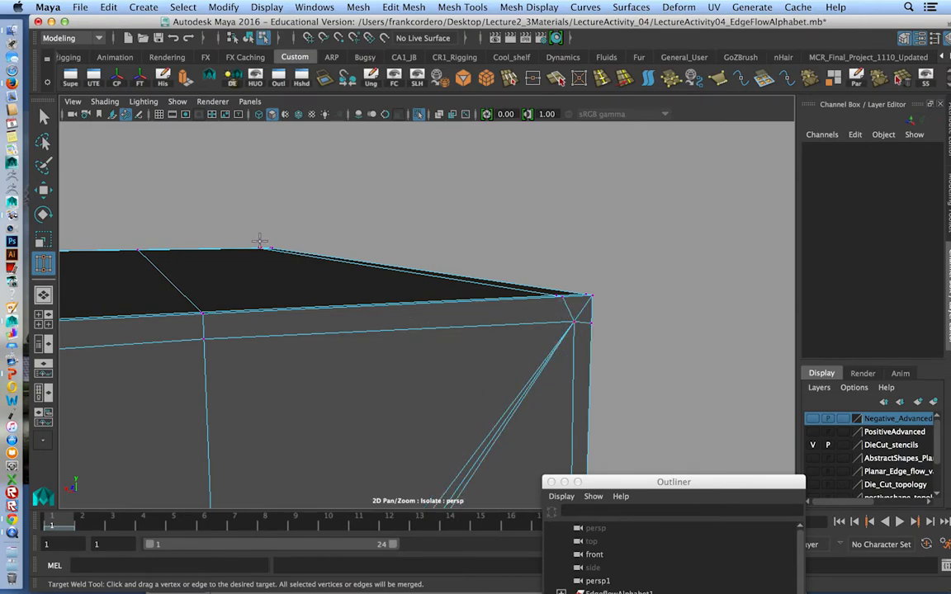
click(44, 116)
Delete the two edges flanking the diagonal from the newly welded corner to the arch, on both the front and back faces.
alt+middle_drag(331, 342, 322, 289)
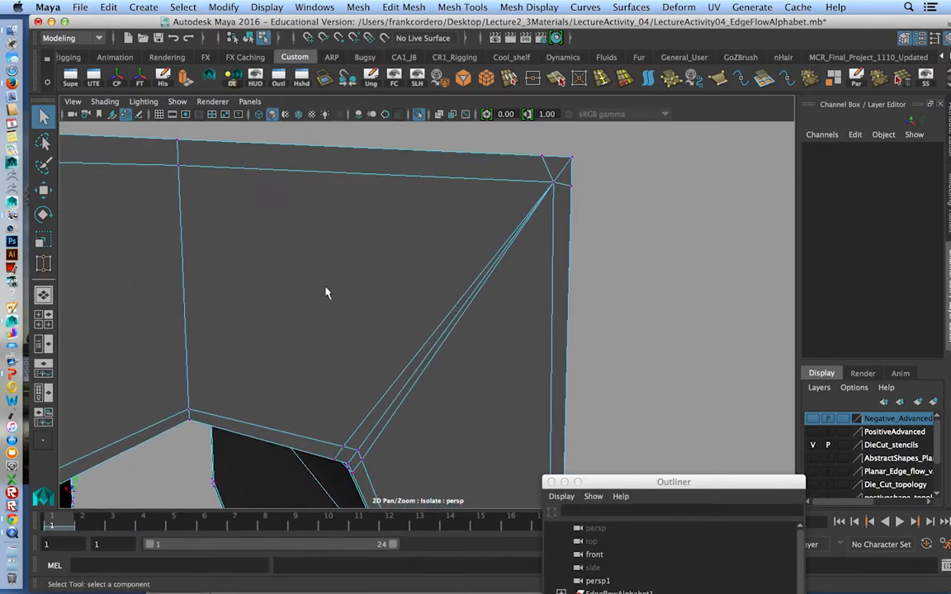
right_drag(404, 190, 404, 160)
click(432, 313)
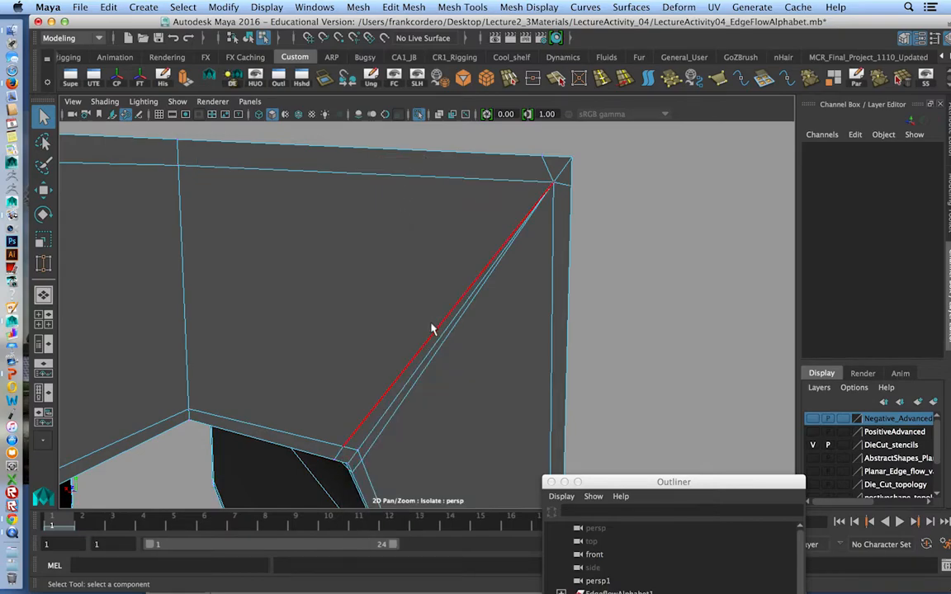
click(442, 336)
mouse_move(447, 342)
alt+mouse_down()
mouse_move(421, 335)
mouse_move(564, 342)
mouse_move(573, 328)
mouse_move(457, 329)
alt+mouse_up()
shift+right_click(444, 285)
shift+right_drag(405, 297, 398, 298)
Delete the short diagonal edges running from the outer corner points to the welded vertices on the front and back faces.
alt+middle_drag(363, 281, 384, 344)
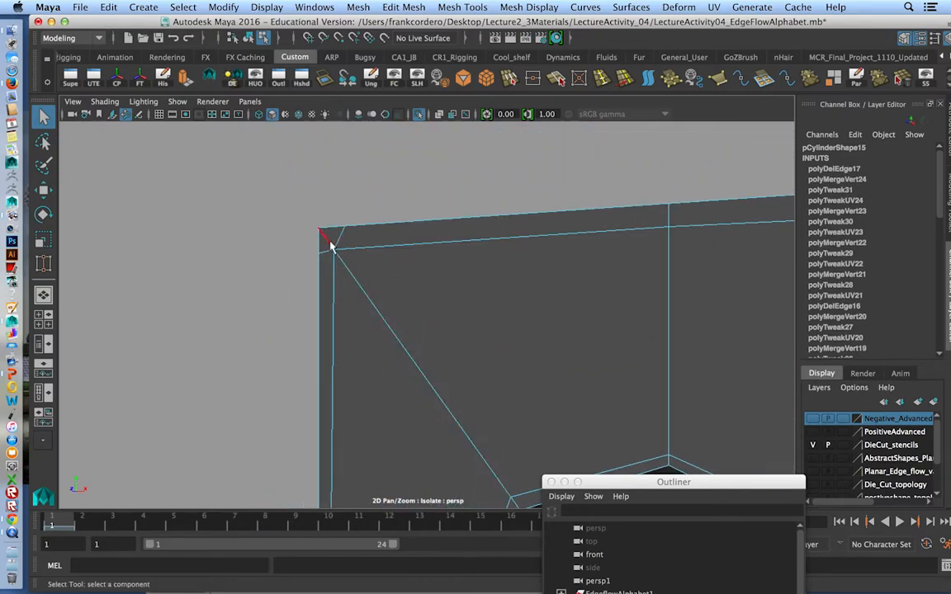
click(331, 246)
alt+drag(471, 291, 384, 372)
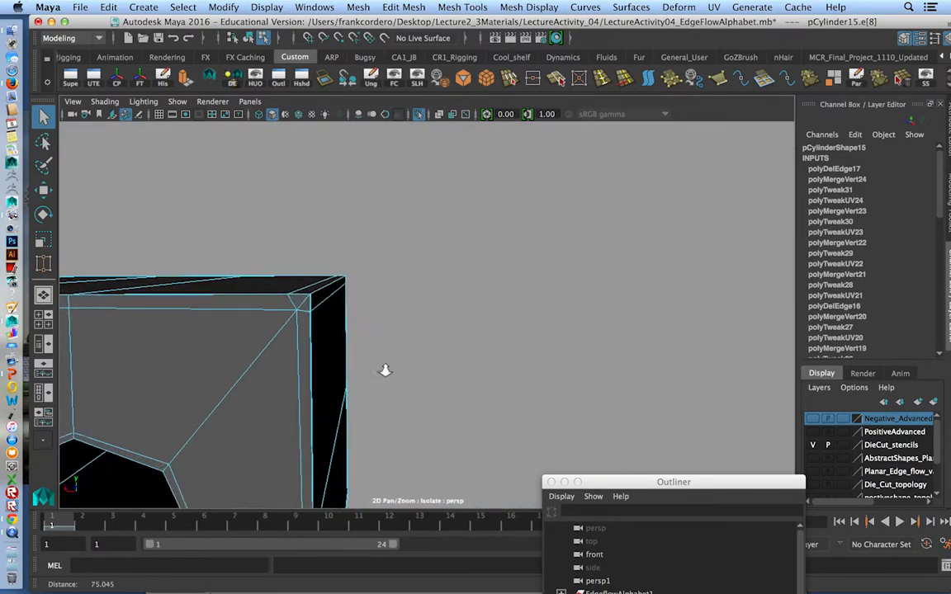
click(292, 308)
mouse_move(299, 304)
alt+mouse_down()
mouse_move(236, 333)
mouse_move(300, 306)
alt+mouse_up()
Return the block to object mode, inspect it smoothed from several angles, and show its unsmoothed mesh again.
right_drag(301, 303, 404, 178)
click(332, 288)
alt+right_drag(332, 289, 177, 297)
alt+drag(178, 297, 429, 289)
key(3)
alt+drag(635, 308, 270, 269)
click(559, 333)
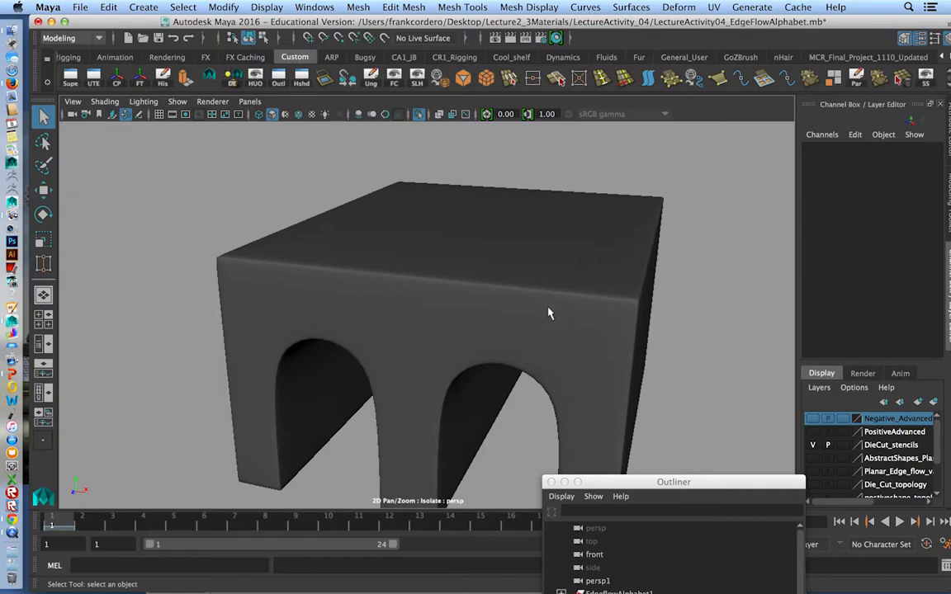
alt+drag(486, 325, 531, 305)
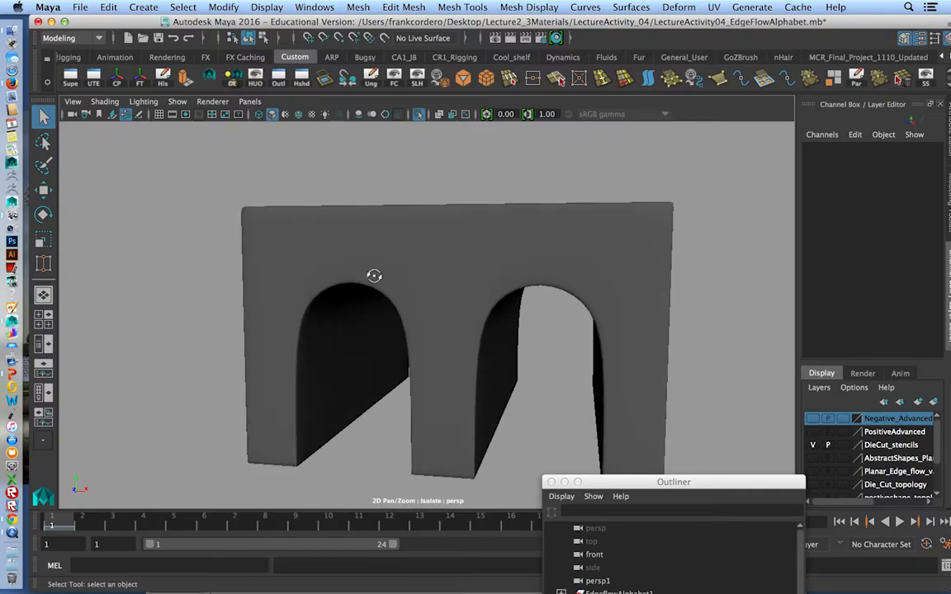
alt+drag(374, 282, 353, 309)
click(355, 315)
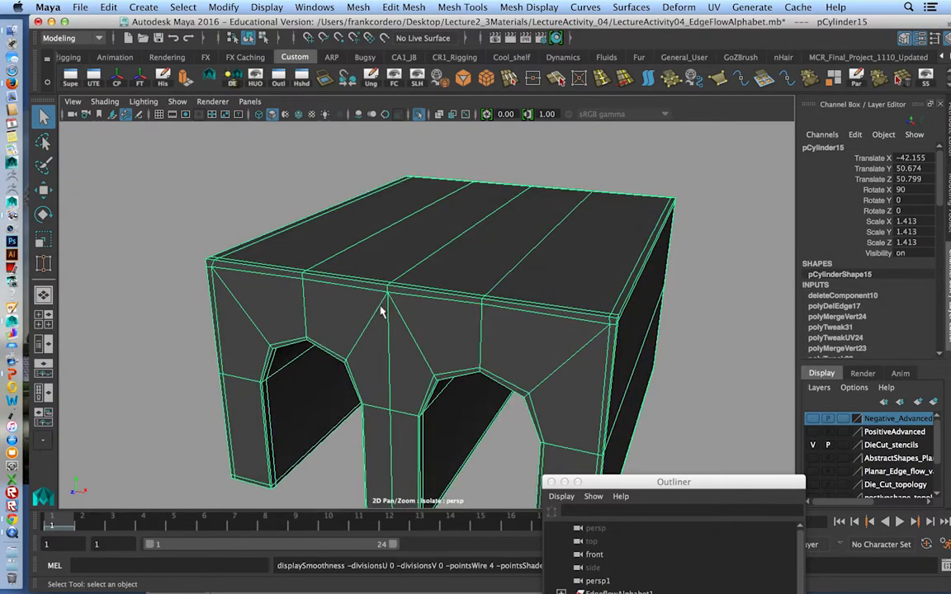
Examine the edge flow around the arches and the upper corner on the front face of the double-arch block.
alt+right_drag(380, 310, 404, 318)
scroll(363, 313, up, 2)
alt+middle_drag(361, 314, 417, 240)
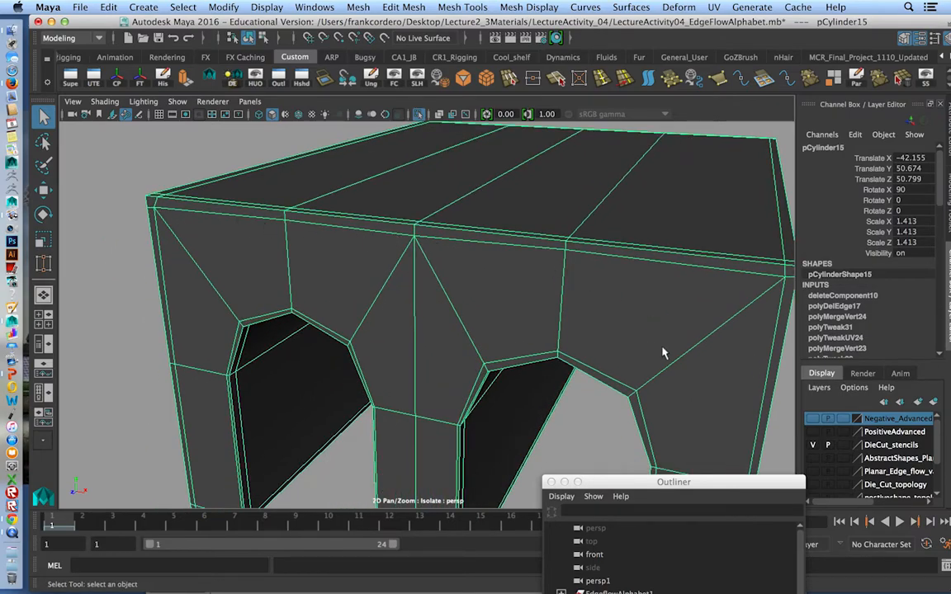
alt+right_drag(665, 352, 557, 325)
alt+drag(557, 324, 587, 343)
alt+middle_drag(588, 344, 542, 315)
alt+right_drag(541, 315, 413, 324)
End the isolated view and move the double-arch block back behind the letters to Translate Z -149.694.
click(420, 116)
alt+drag(413, 323, 372, 343)
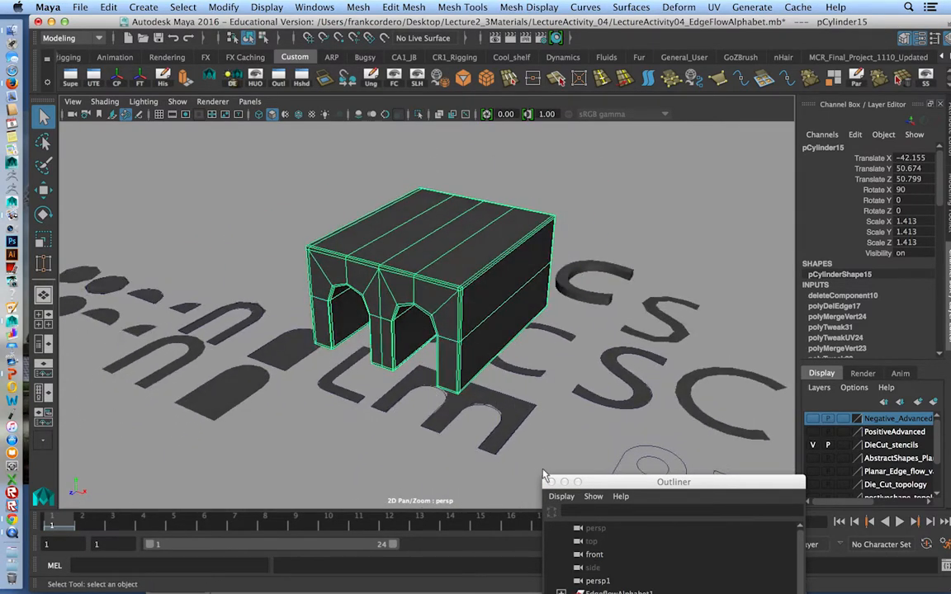
key(w)
drag(323, 326, 626, 191)
alt+middle_drag(628, 193, 580, 218)
Duplicate the flat m-shaped mesh and move the copy forward to Translate Z 47.383.
click(381, 459)
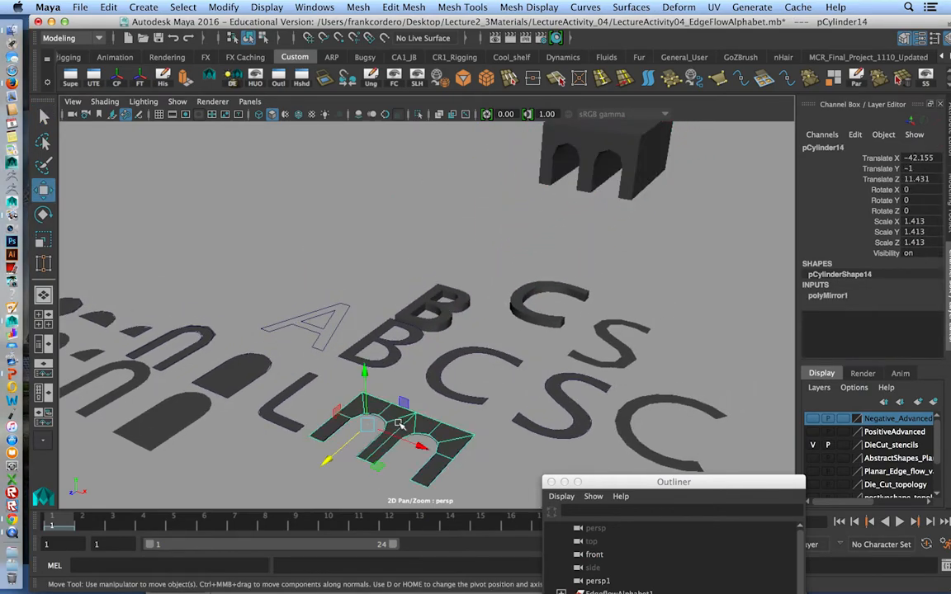
key(ctrl+d)
drag(331, 460, 298, 482)
alt+middle_drag(298, 482, 318, 407)
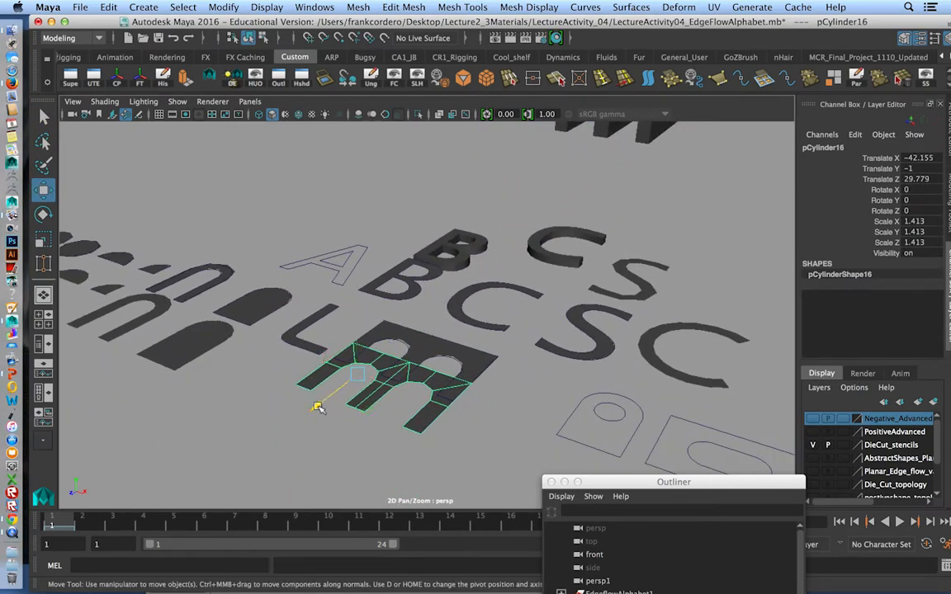
drag(319, 407, 283, 435)
Rotate the m-shaped copy 90 degrees about X so it stands upright and raise it to Translate Y 71.156.
key(e)
drag(327, 362, 312, 179)
key(w)
alt+drag(473, 296, 386, 289)
drag(324, 195, 322, 148)
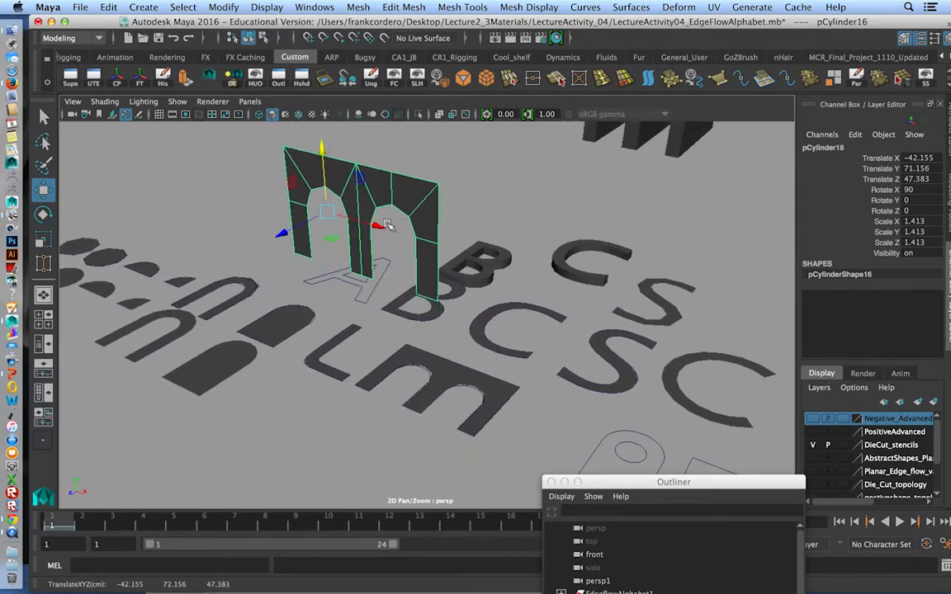
Select all faces of the upright m-shaped copy and extrude them backward into a deep double-arch block.
alt+drag(380, 213, 344, 200)
right_drag(344, 201, 345, 237)
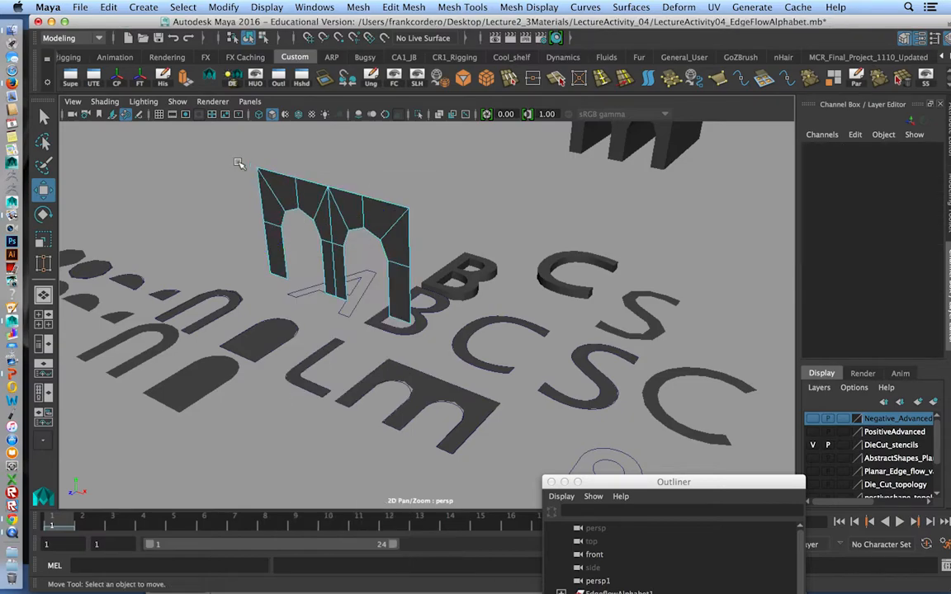
drag(249, 170, 413, 351)
shift+right_drag(330, 255, 334, 277)
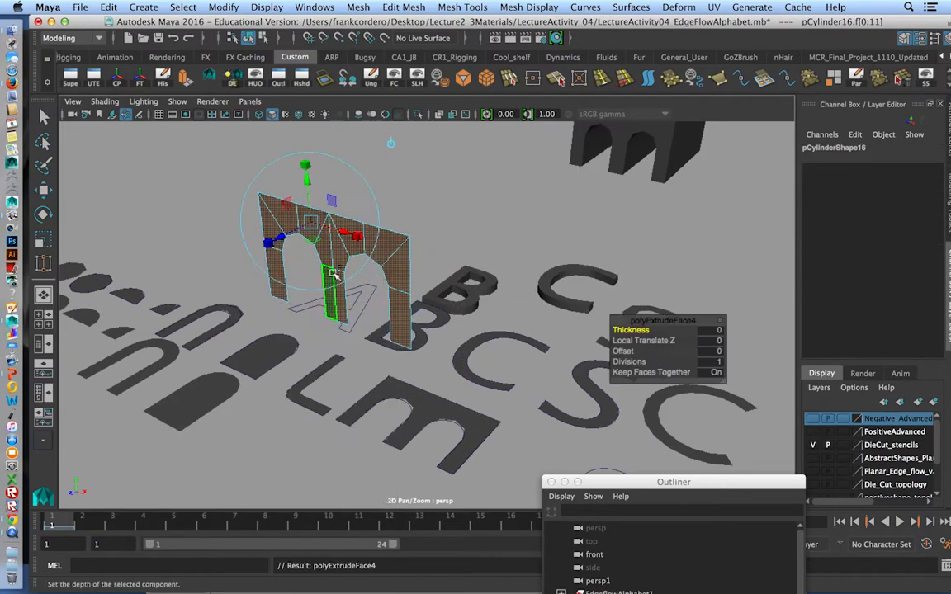
click(390, 144)
drag(309, 287, 488, 234)
alt+drag(396, 268, 394, 294)
right_drag(356, 261, 405, 181)
alt+drag(328, 287, 390, 267)
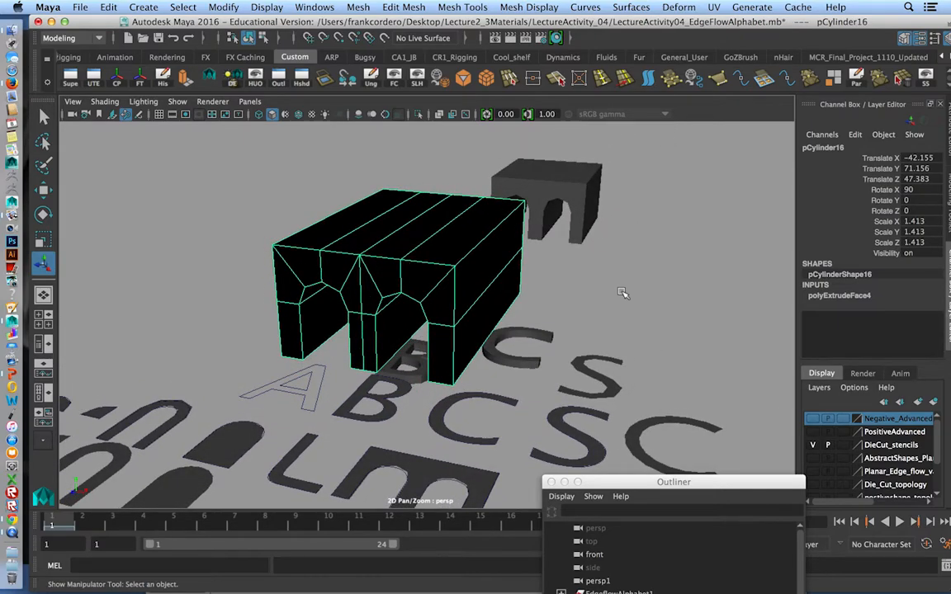
Reverse the normals of the newly extruded double-arch block.
click(555, 7)
click(543, 65)
click(211, 226)
Select the edges along the outer outline of the new block's front face in edge mode.
alt+drag(243, 303, 313, 226)
scroll(252, 294, up, 3)
click(265, 276)
right_drag(313, 225, 311, 183)
double_click(305, 212)
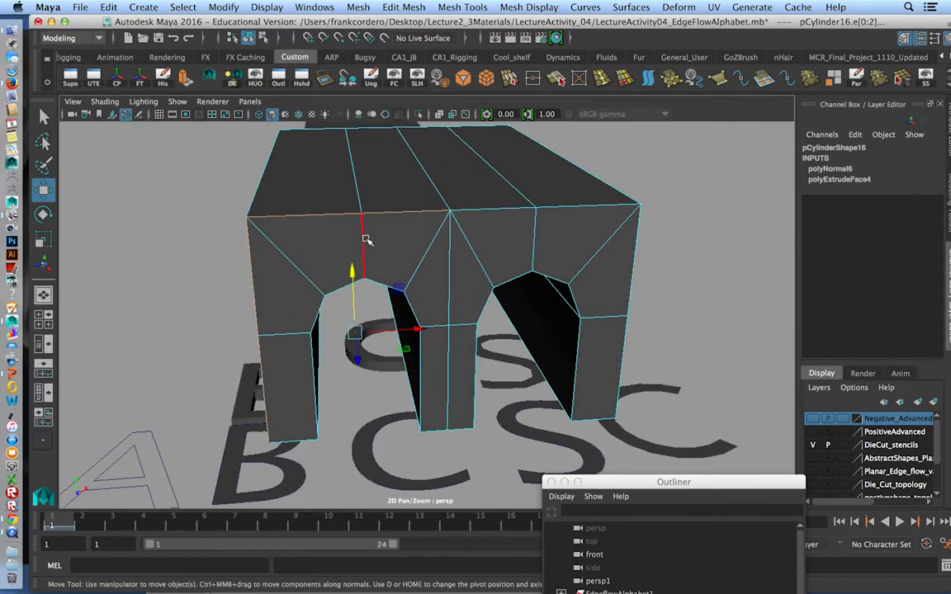
alt+drag(365, 238, 329, 260)
shift+double_click(330, 261)
Add the arch outlines, leg-bottom edges, long corner edges and back-face outline to the edge selection.
shift+click(405, 279)
shift+double_click(356, 411)
alt+drag(325, 413, 362, 339)
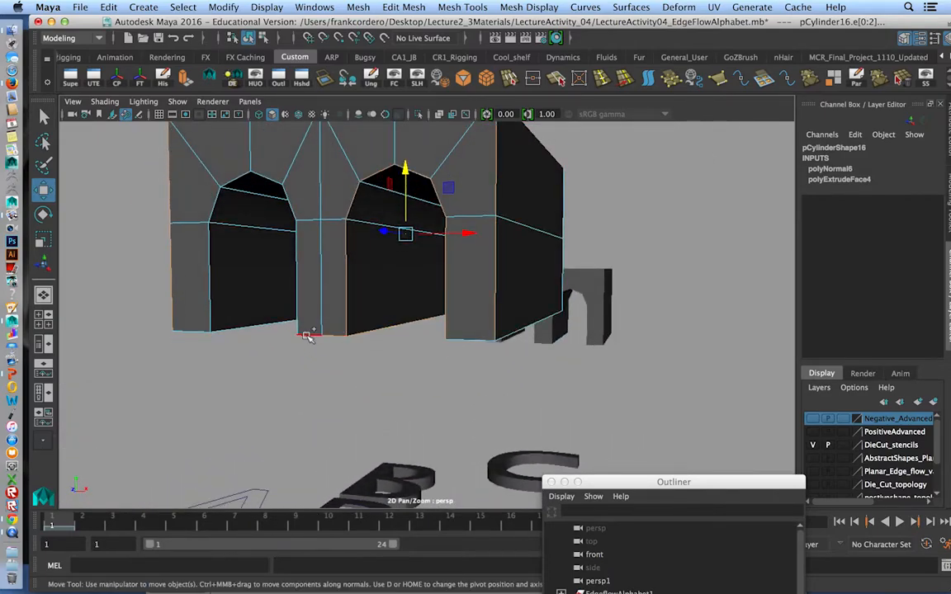
alt+drag(188, 312, 263, 260)
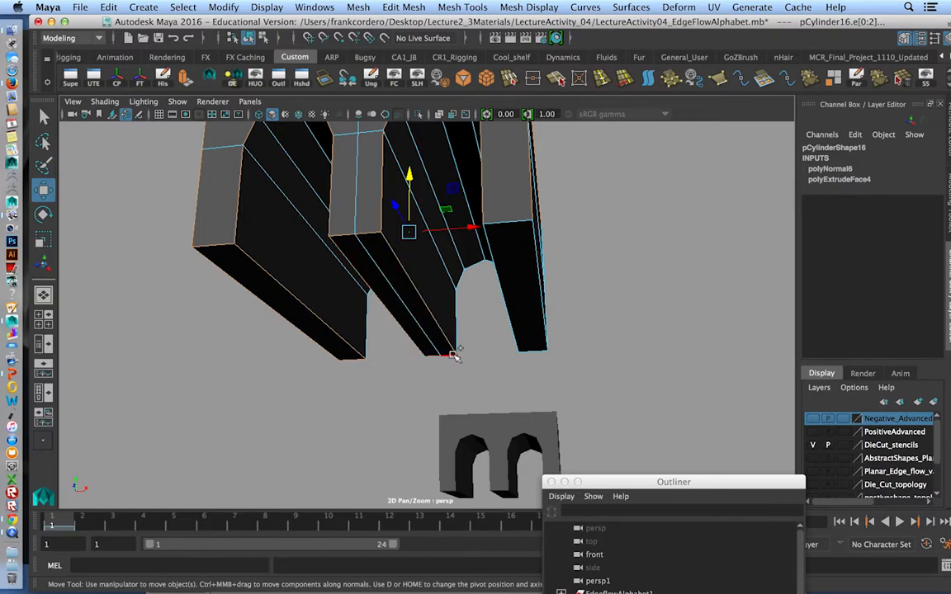
alt+drag(516, 322, 568, 282)
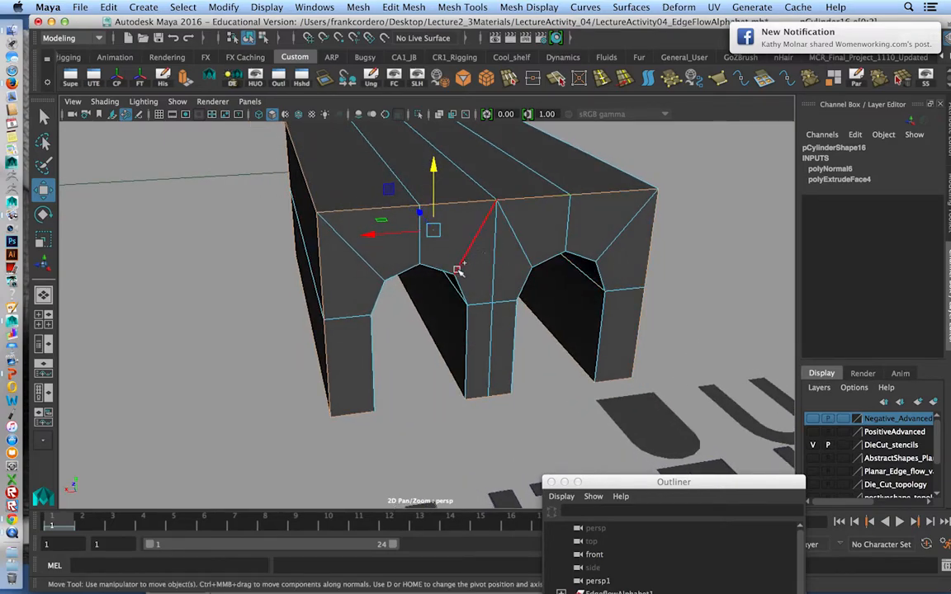
alt+drag(430, 355, 583, 240)
Bevel the selected border edges with a fractional width of 0.5 and 2 segments.
shift+right_click(549, 257)
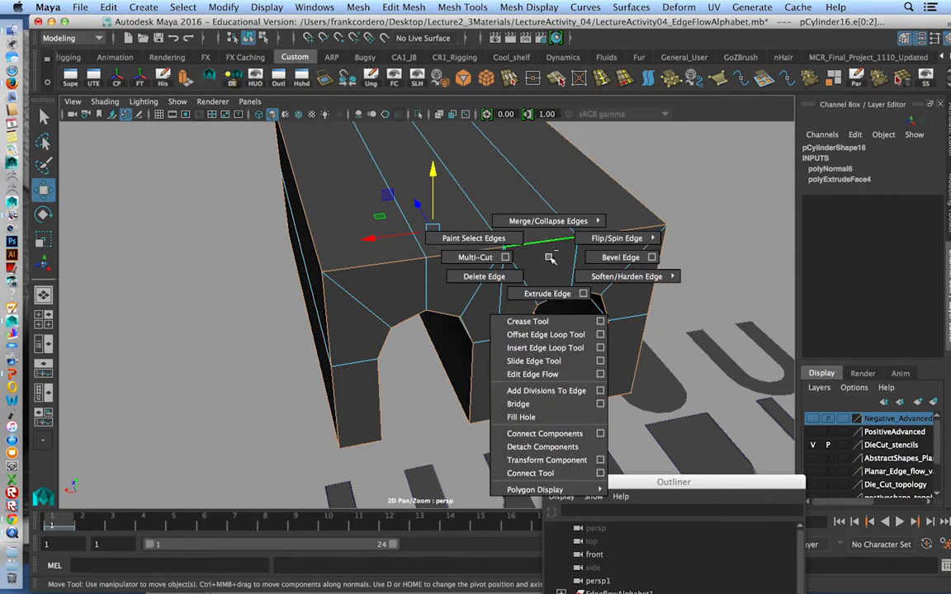
click(652, 257)
drag(518, 173, 788, 116)
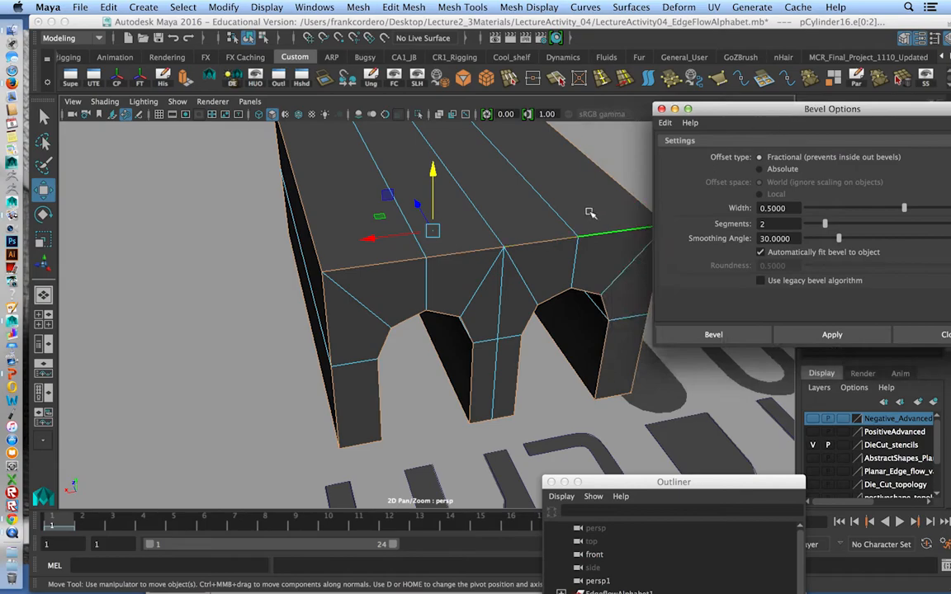
alt+middle_drag(553, 197, 513, 227)
alt+drag(513, 227, 473, 240)
alt+middle_drag(427, 257, 465, 250)
alt+right_drag(465, 251, 495, 286)
alt+drag(490, 288, 398, 264)
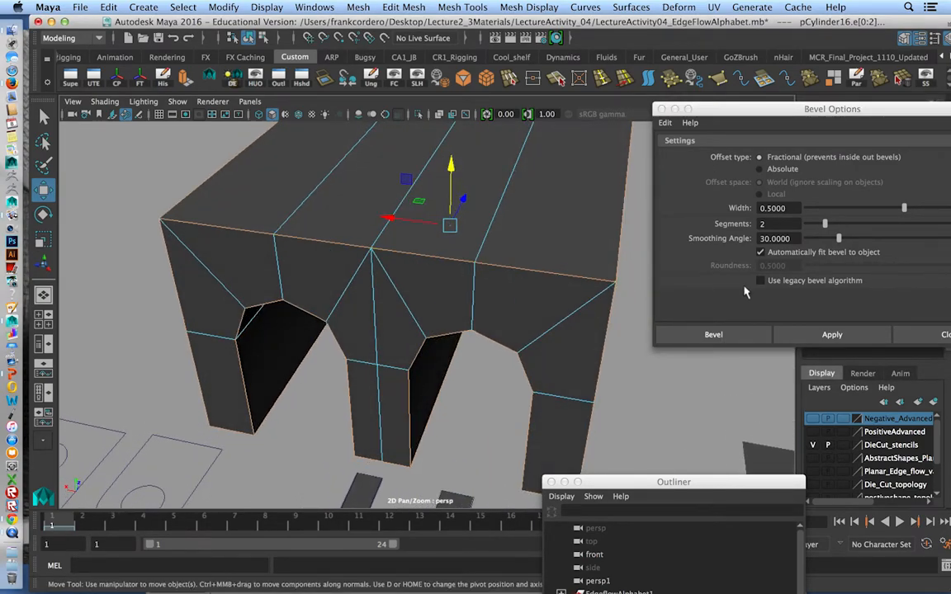
click(857, 337)
click(928, 340)
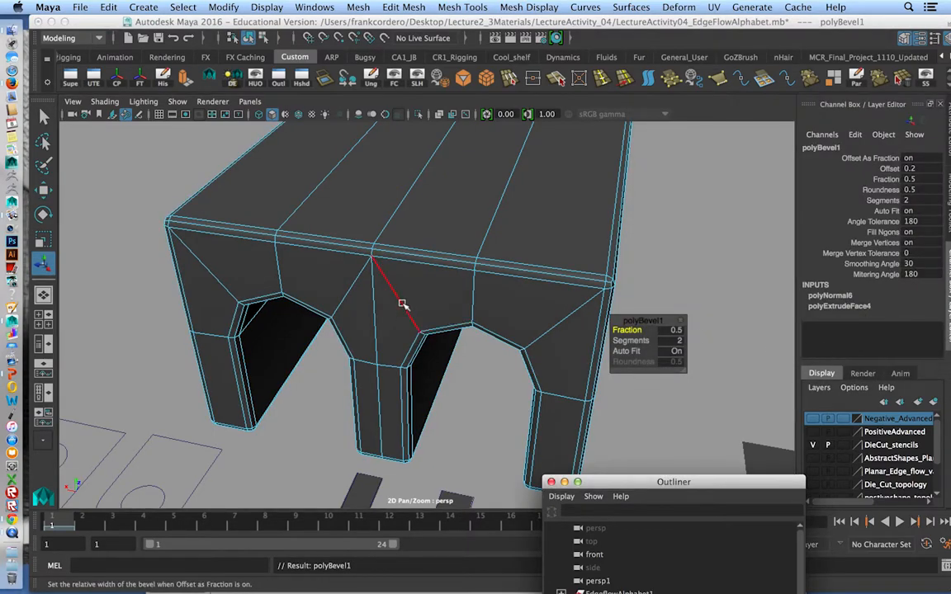
Examine the bevel's edge loops along the top edge, around the arches and at the outer corners.
alt+drag(403, 305, 452, 302)
alt+right_drag(453, 301, 503, 305)
alt+drag(503, 306, 450, 289)
alt+middle_drag(450, 289, 456, 313)
alt+right_drag(456, 313, 508, 281)
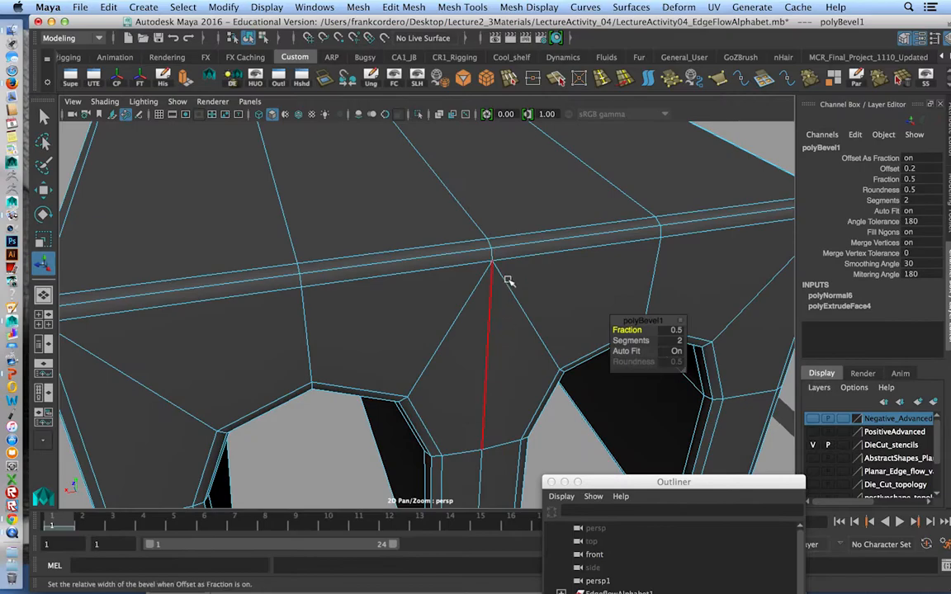
alt+drag(496, 279, 471, 275)
alt+middle_drag(470, 276, 486, 239)
alt+drag(486, 239, 436, 229)
alt+drag(399, 322, 162, 216)
alt+drag(570, 252, 462, 240)
alt+drag(461, 338, 557, 215)
alt+right_drag(556, 215, 532, 251)
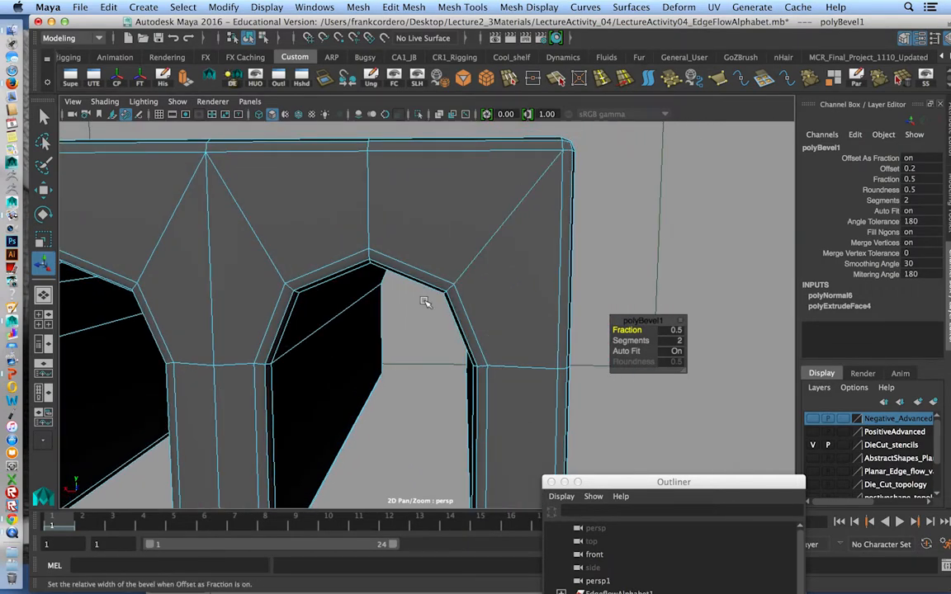
alt+drag(425, 302, 431, 281)
alt+middle_drag(483, 279, 573, 280)
alt+drag(634, 259, 576, 285)
alt+right_drag(576, 285, 580, 256)
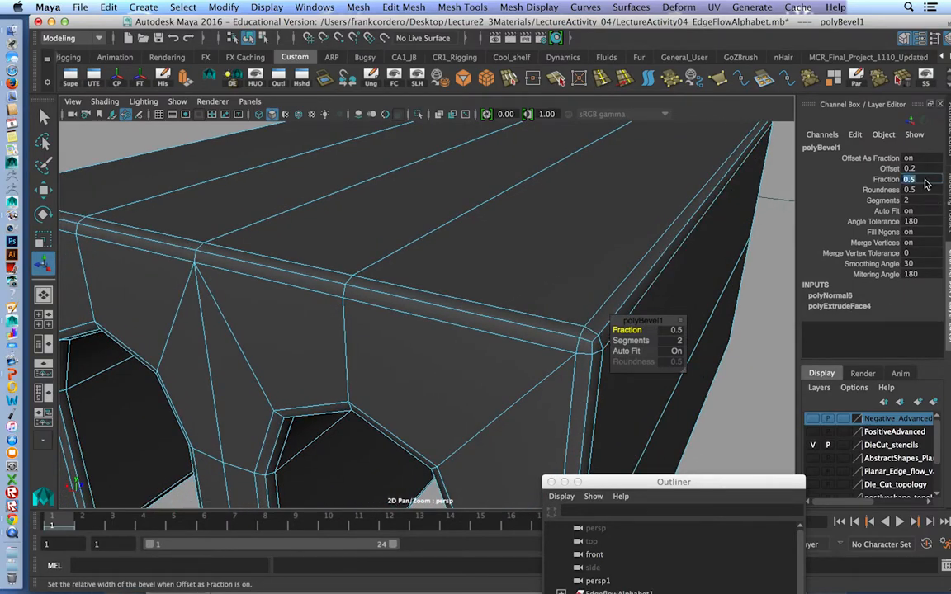
Set the bevel's Fraction to 0.2 and return the block to object mode.
key(Return)
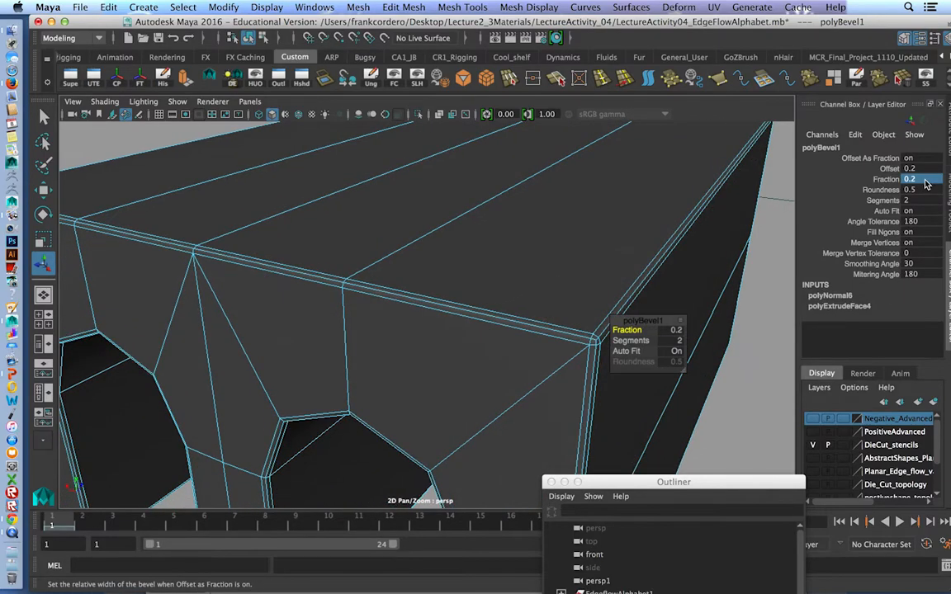
alt+right_drag(767, 225, 450, 239)
right_drag(445, 200, 506, 175)
click(439, 328)
alt+drag(684, 365, 712, 377)
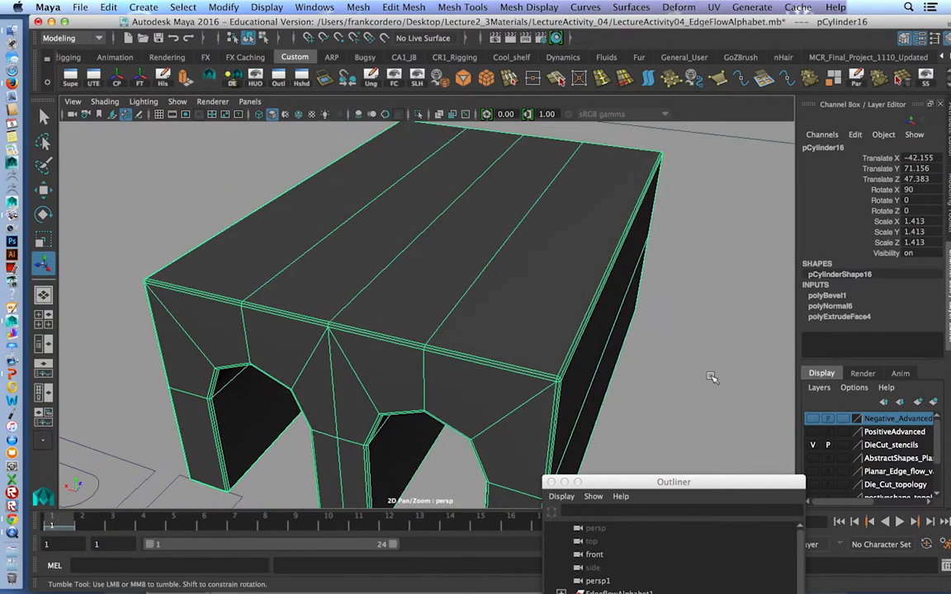
Preview the beveled block smoothed from several angles, then show its unsmoothed mesh again.
key(3)
click(655, 359)
alt+right_drag(650, 395, 524, 361)
alt+drag(524, 362, 416, 344)
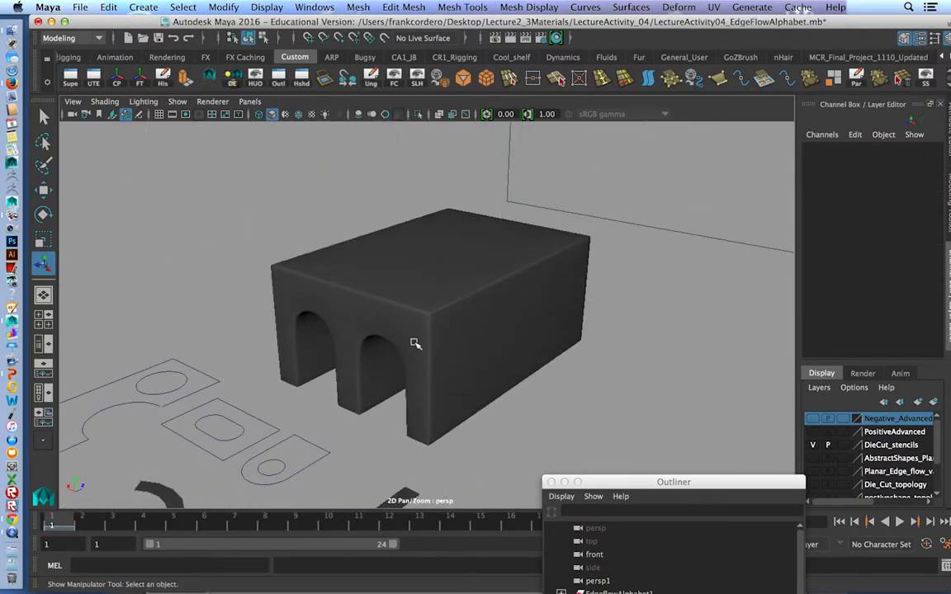
click(442, 307)
key(1)
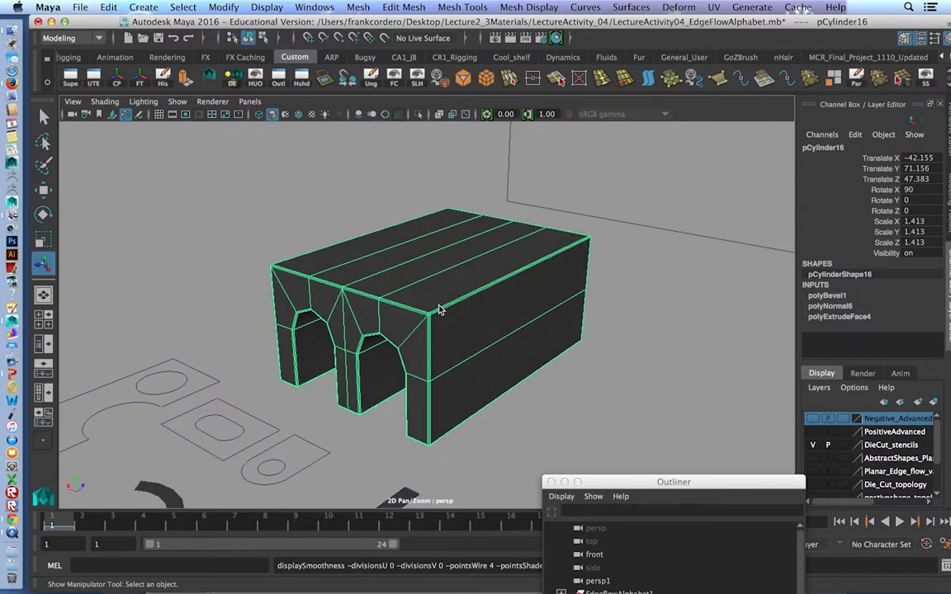
Inspect the beveled block's support loops and edge flow between the arches and the top edge.
alt+drag(442, 314, 501, 353)
scroll(443, 304, up, 6)
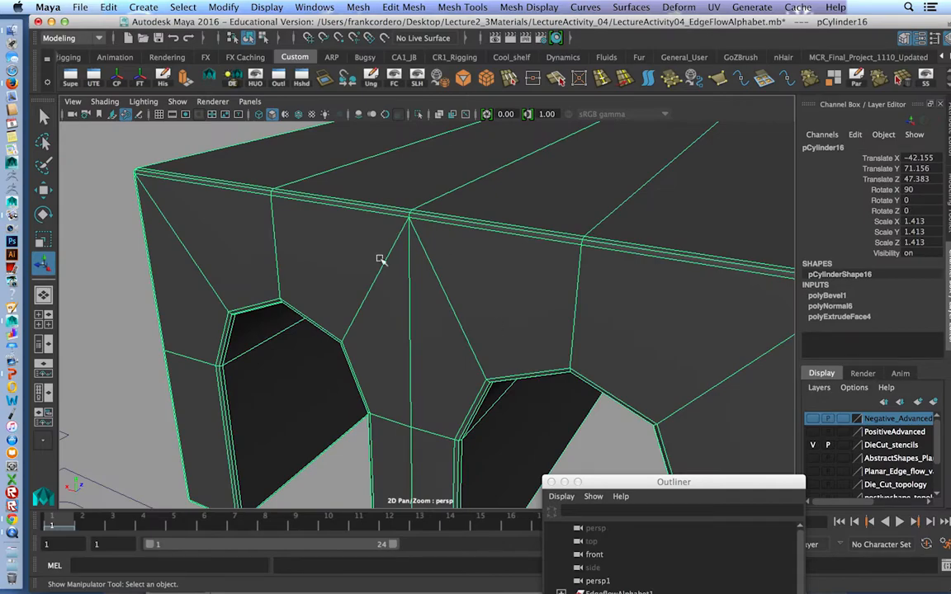
alt+right_drag(575, 337, 382, 257)
alt+right_drag(537, 314, 486, 299)
alt+middle_drag(516, 299, 539, 250)
alt+drag(537, 249, 553, 203)
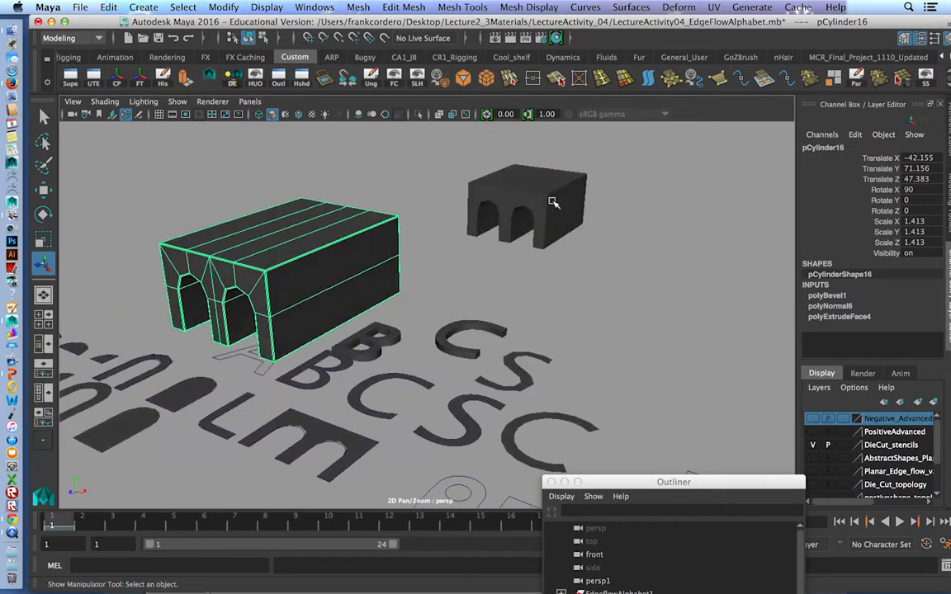
Frame the earlier double-arch block and examine its unsmoothed mesh for comparison with the beveled one.
click(554, 202)
alt+drag(515, 320, 488, 395)
key(f)
alt+drag(529, 333, 499, 288)
alt+drag(385, 367, 377, 375)
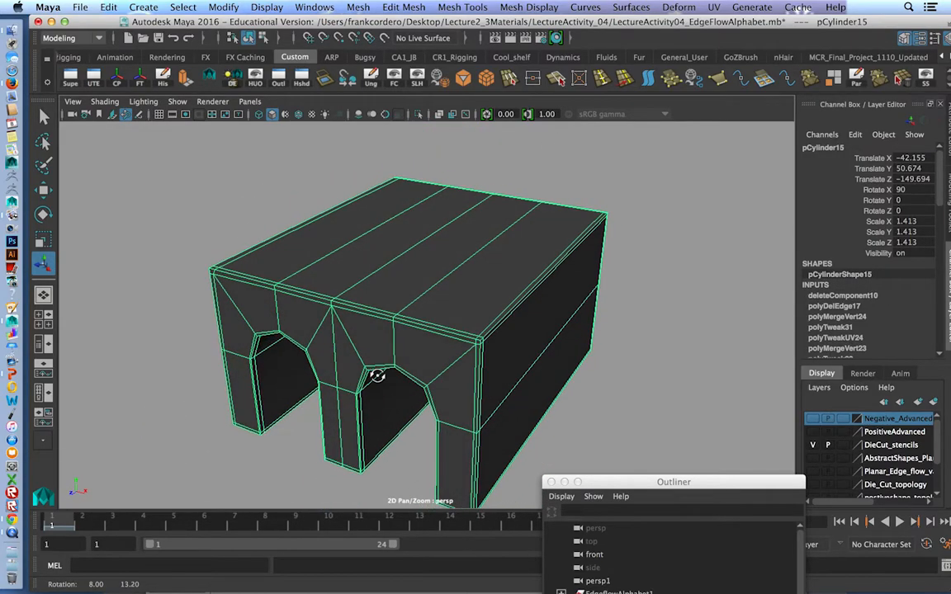
alt+middle_drag(476, 440, 505, 378)
alt+right_drag(506, 379, 331, 369)
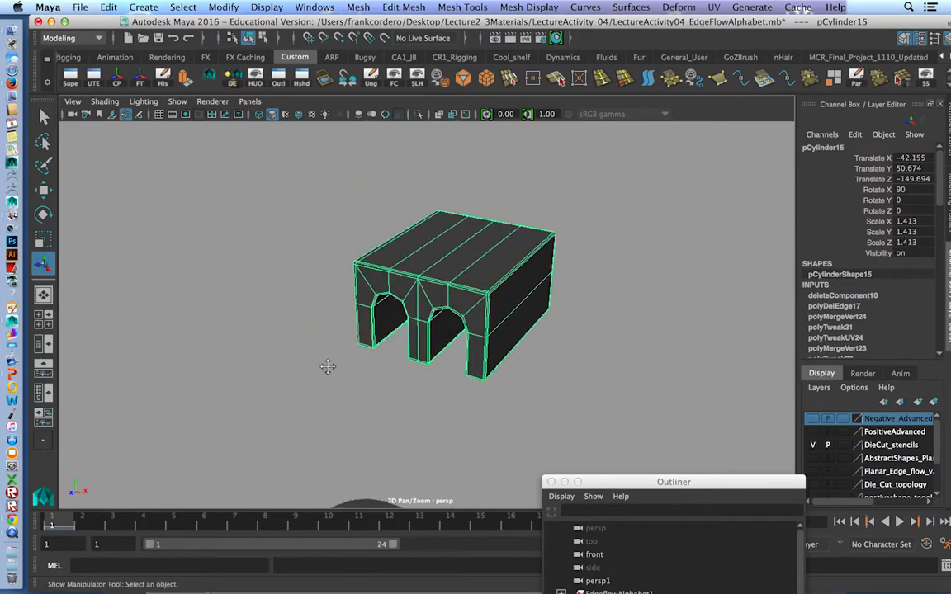
alt+middle_drag(331, 369, 412, 327)
alt+right_drag(412, 327, 400, 350)
alt+right_drag(459, 365, 329, 365)
Move the beveled block back beside the earlier block, to about Translate X -105.581 and Translate Z -111.116.
click(314, 410)
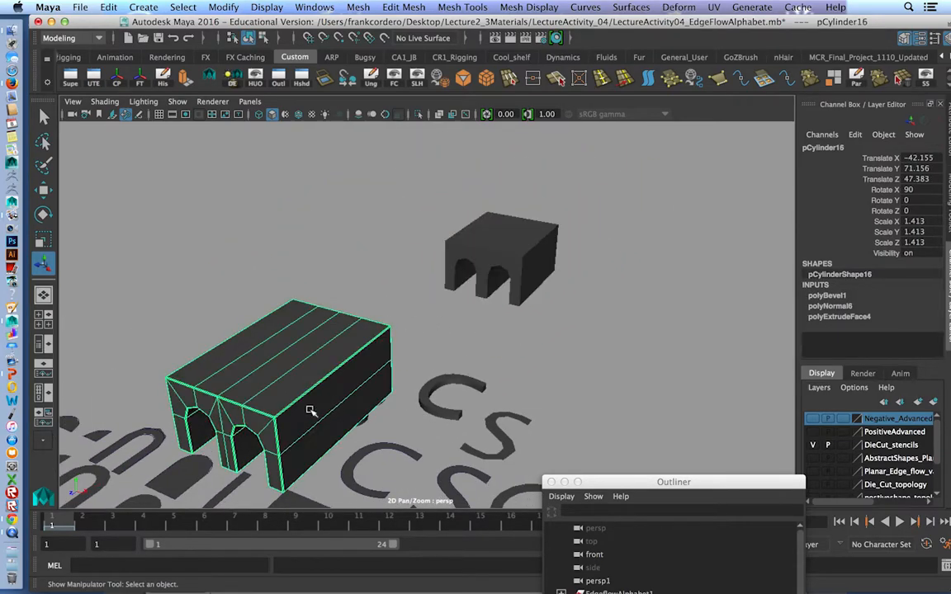
alt+drag(314, 410, 333, 350)
key(w)
drag(218, 336, 347, 287)
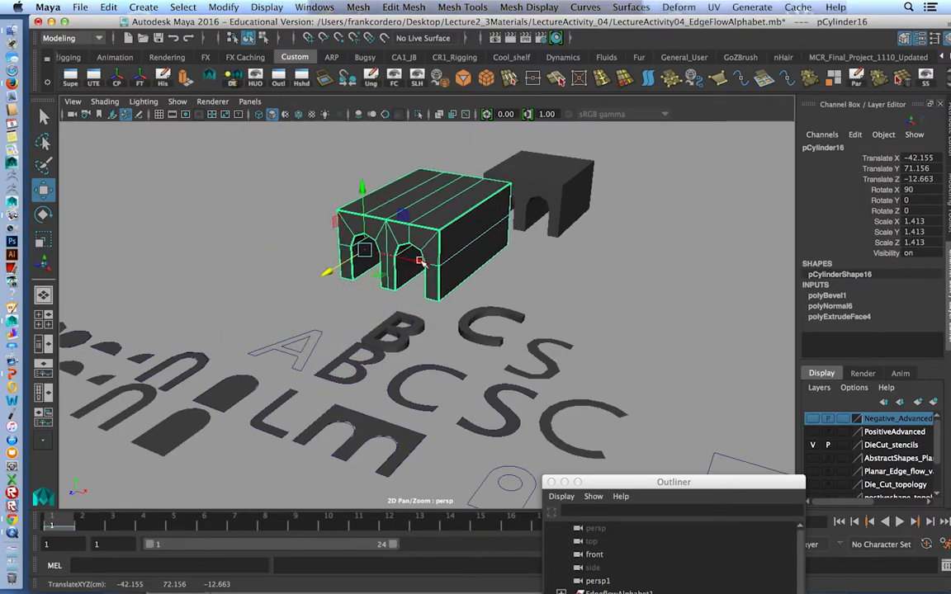
drag(422, 262, 300, 232)
alt+drag(299, 277, 410, 278)
alt+middle_drag(411, 278, 387, 246)
click(386, 245)
alt+drag(361, 204, 397, 206)
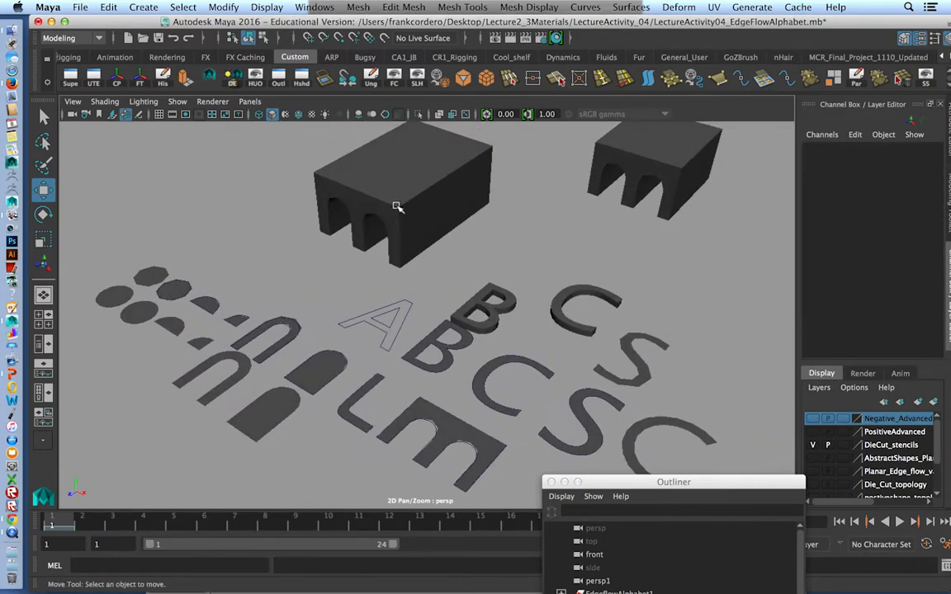
click(397, 207)
drag(289, 238, 455, 177)
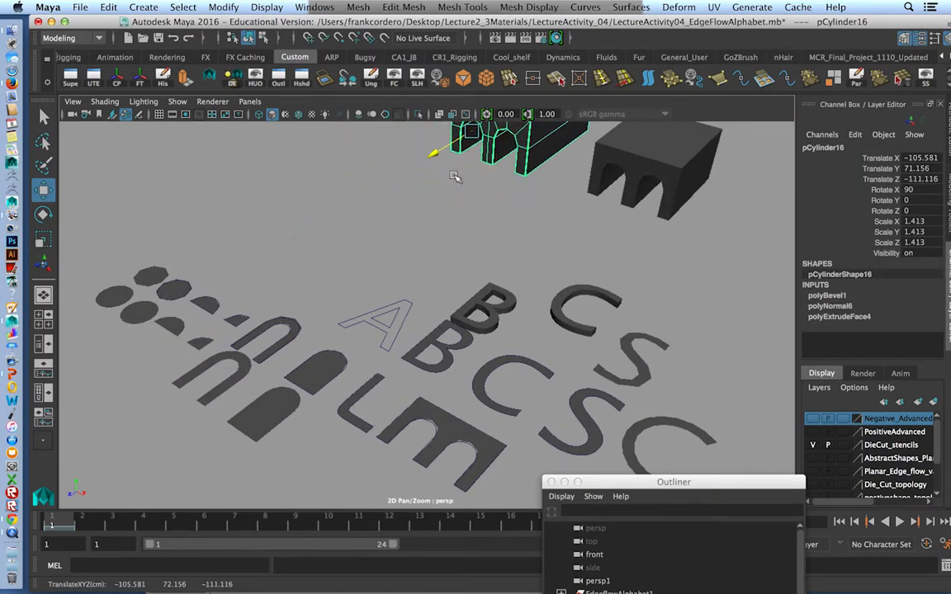